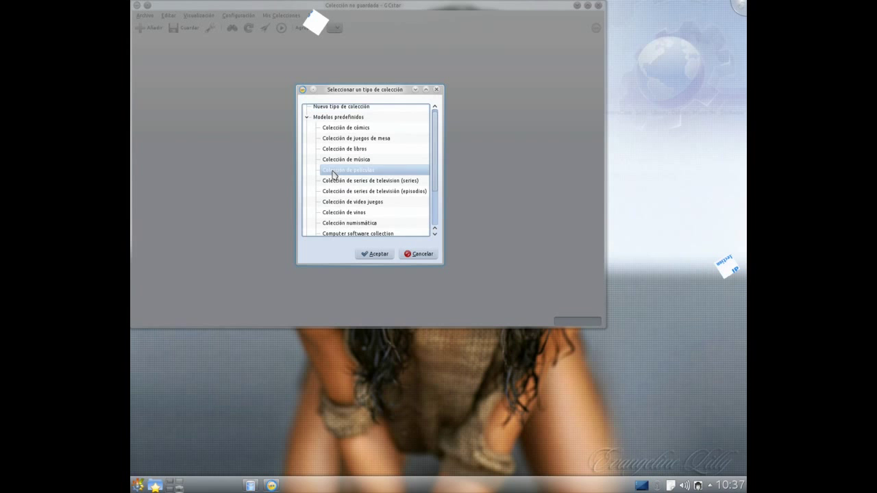
Create a new movie collection (Colección de películas) and move its window nearer the middle of the desktop
{"action": "left_click", "coordinate": [370, 254]}
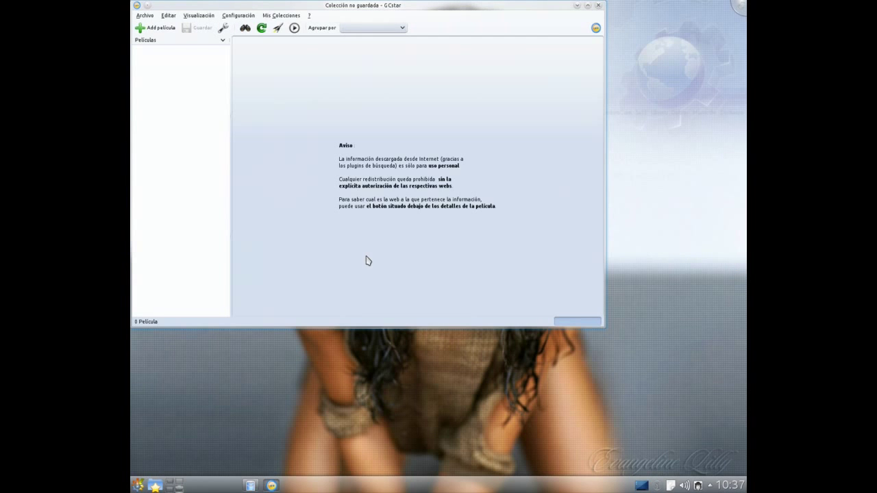
{"action": "left_click_drag", "start_coordinate": [264, 8], "coordinate": [336, 72]}
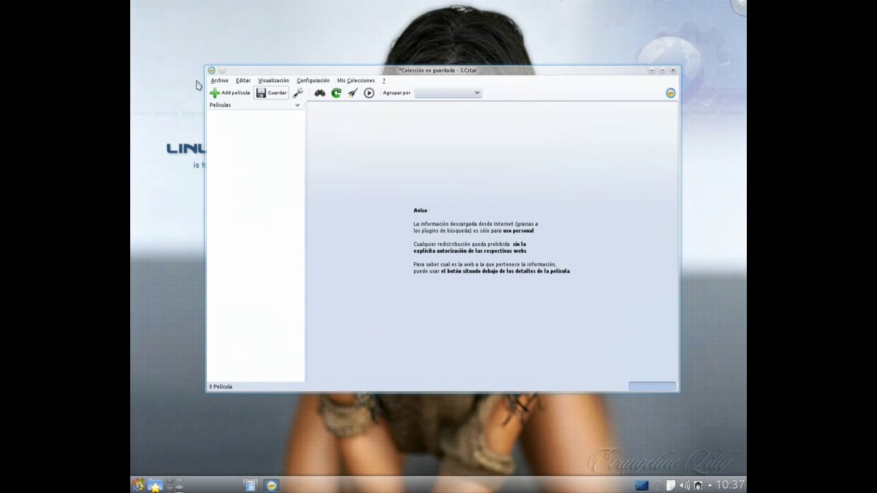
{"action": "left_click", "coordinate": [218, 80]}
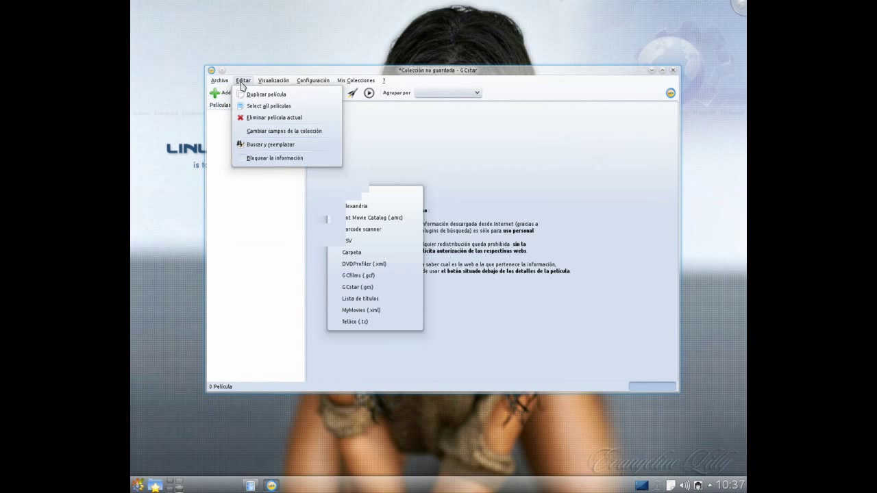
{"action": "mouse_move", "coordinate": [266, 83]}
{"action": "mouse_move", "coordinate": [277, 145]}
{"action": "mouse_move", "coordinate": [390, 82]}
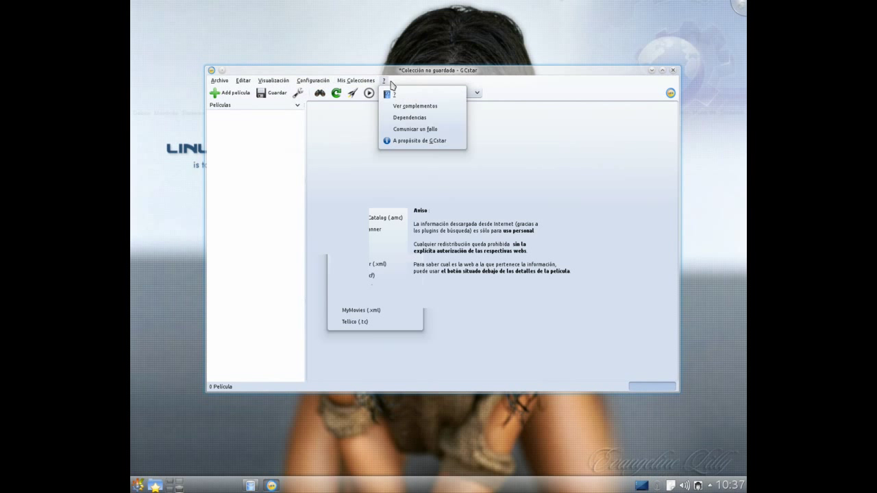
{"action": "left_click", "coordinate": [521, 91]}
{"action": "left_click", "coordinate": [478, 94]}
{"action": "left_click", "coordinate": [478, 94]}
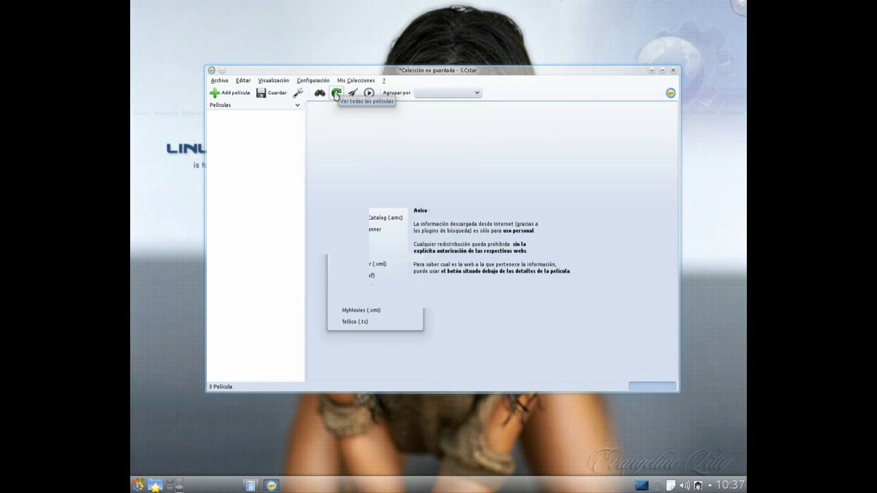
Review the display, directories, Internet and general options in the program preferences
{"action": "left_click", "coordinate": [297, 93]}
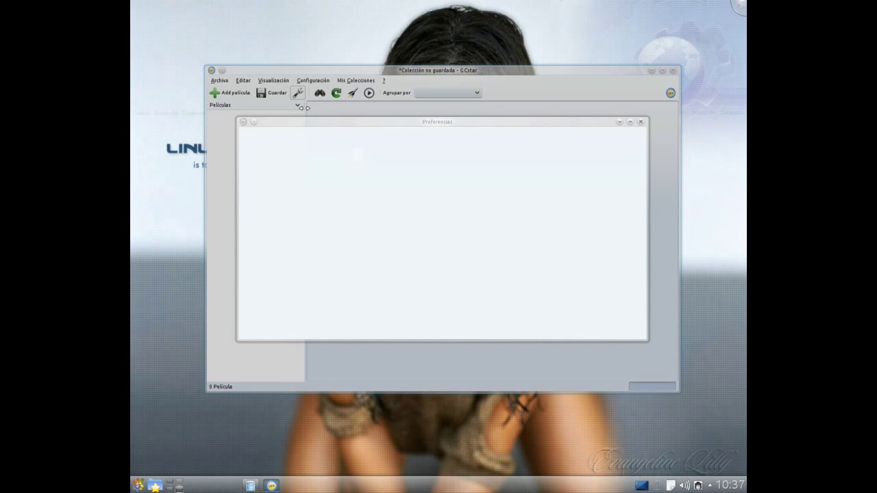
{"action": "left_click", "coordinate": [255, 185]}
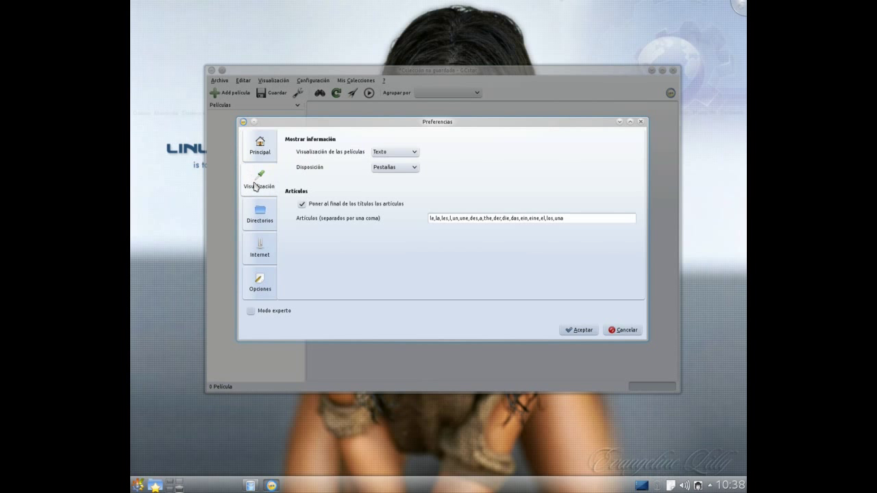
{"action": "left_click", "coordinate": [252, 220]}
{"action": "left_click", "coordinate": [257, 246]}
{"action": "left_click", "coordinate": [259, 280]}
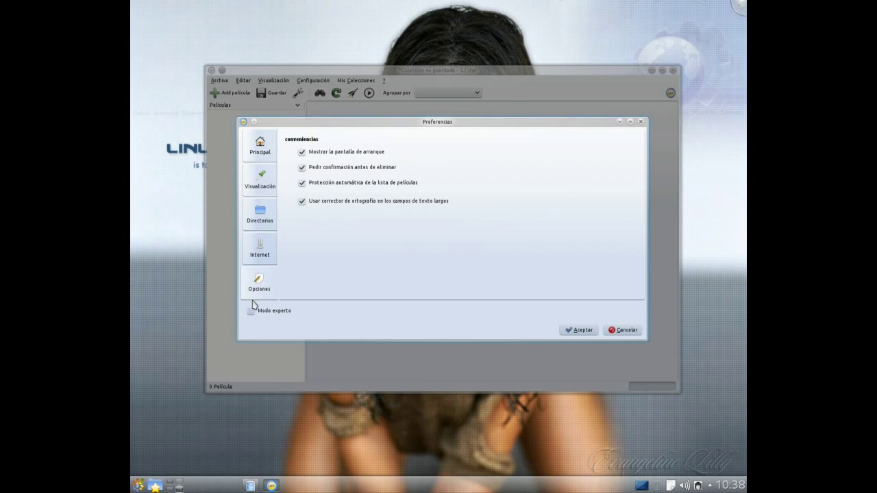
Examine the preference pages again with expert mode enabled, switching expert mode back off before closing the preferences
{"action": "left_click", "coordinate": [251, 311]}
{"action": "left_click", "coordinate": [267, 157]}
{"action": "left_click", "coordinate": [260, 181]}
{"action": "left_click", "coordinate": [257, 218]}
{"action": "left_click", "coordinate": [258, 248]}
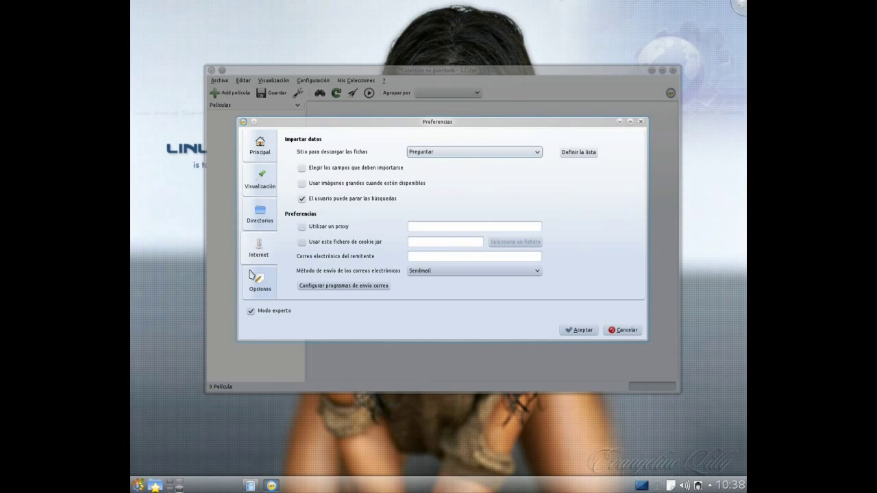
{"action": "left_click", "coordinate": [251, 281]}
{"action": "left_click", "coordinate": [251, 312]}
{"action": "left_click", "coordinate": [582, 331]}
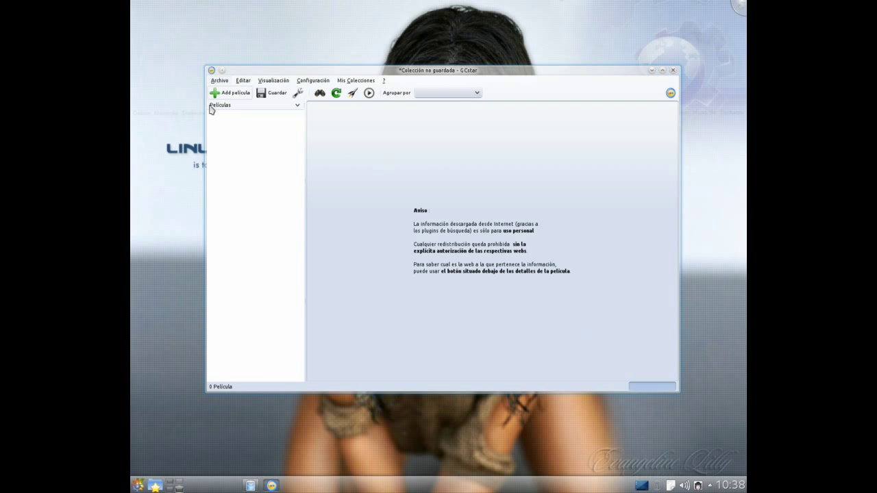
Add a movie titled Matrix and search The Movie DB (ES) for its details
{"action": "left_click", "coordinate": [223, 96]}
{"action": "type", "text": "Matrix"}
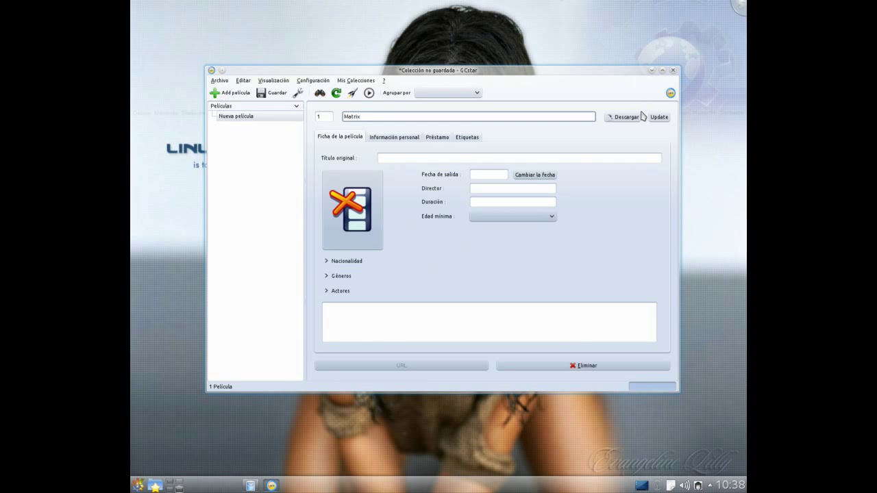
{"action": "left_click", "coordinate": [625, 116]}
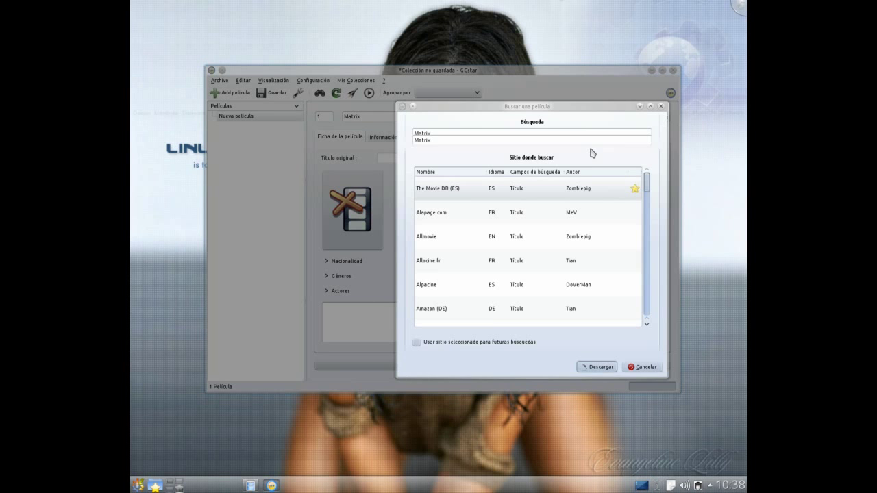
{"action": "left_click_drag", "start_coordinate": [648, 203], "coordinate": [650, 270]}
{"action": "scroll", "coordinate": [650, 270], "scroll_direction": "down", "scroll_amount": 6}
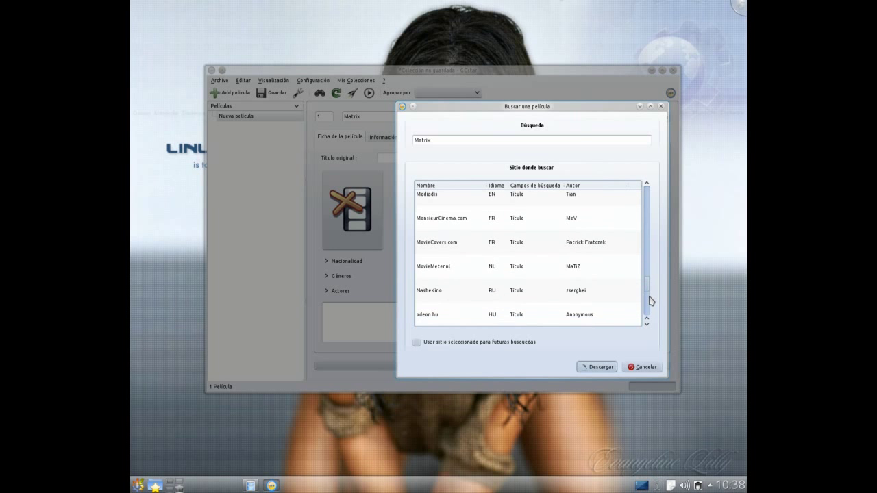
{"action": "key", "text": "Home"}
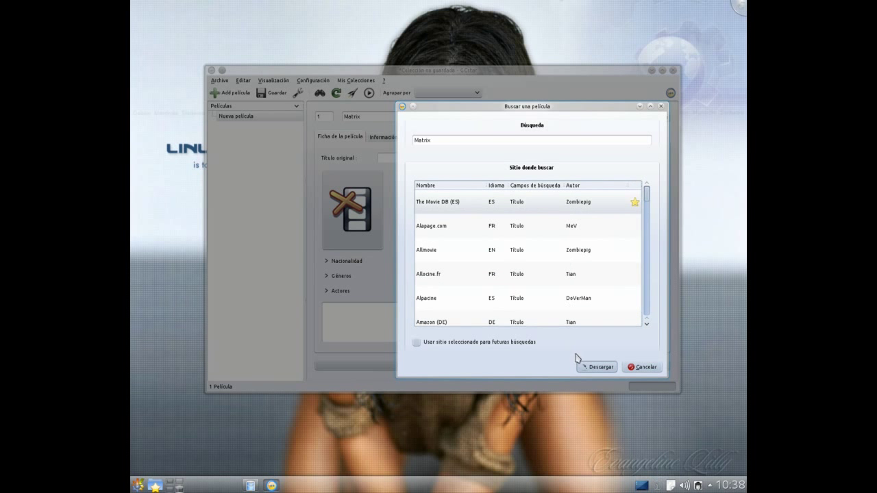
{"action": "left_click", "coordinate": [607, 367]}
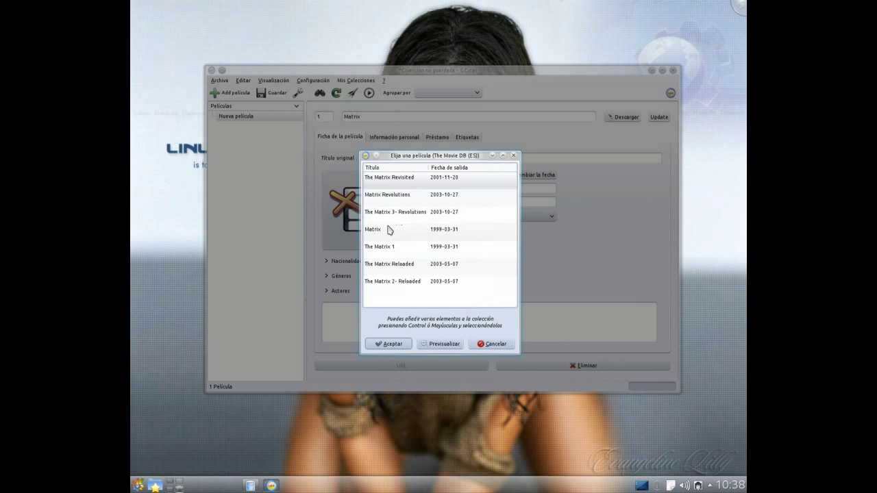
Import the details of the result Matrix dated 1999-03-31 and set the original title to The Matrix
{"action": "left_click", "coordinate": [388, 230]}
{"action": "left_click", "coordinate": [389, 344]}
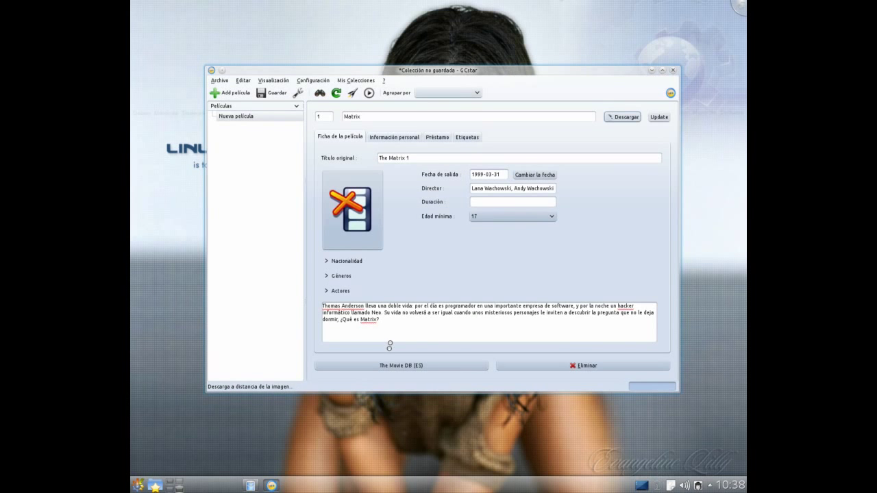
{"action": "left_click", "coordinate": [430, 158]}
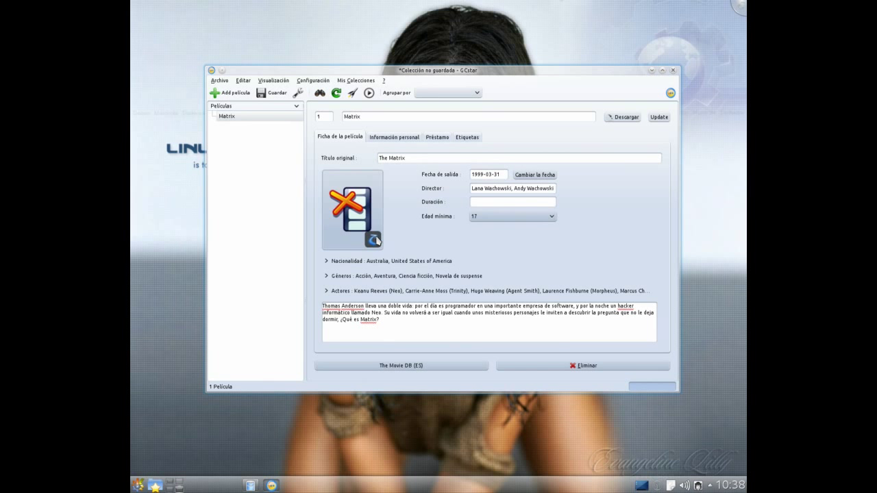
Look through the personal information, loan and tags sections of the Matrix record, returning to its movie details
{"action": "left_click", "coordinate": [385, 141]}
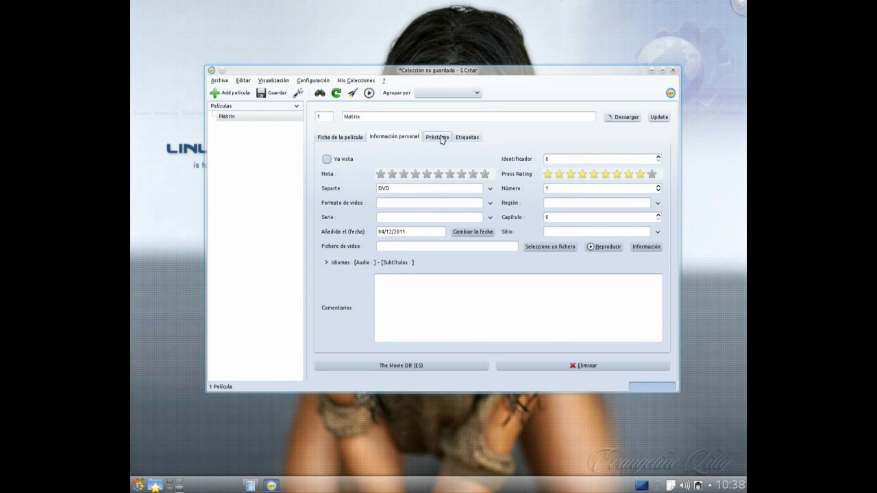
{"action": "left_click", "coordinate": [442, 139]}
{"action": "left_click", "coordinate": [478, 140]}
{"action": "left_click", "coordinate": [340, 138]}
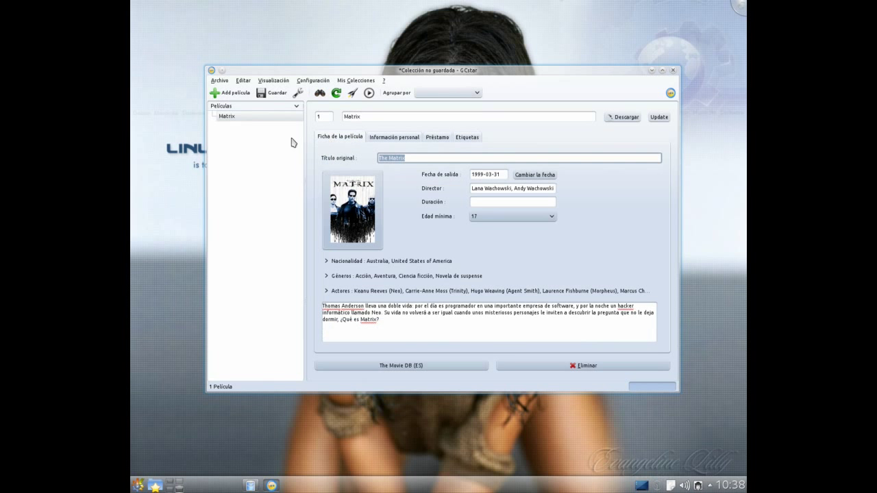
Add the movie Tesis with details downloaded from The Movie DB (ES) and set its original title to Tesis
{"action": "left_click", "coordinate": [228, 95]}
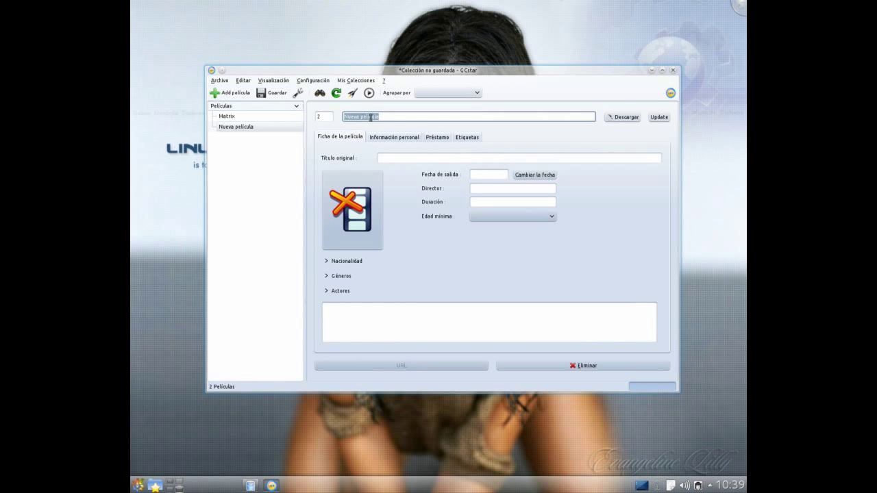
{"action": "left_click", "coordinate": [612, 118]}
{"action": "left_click", "coordinate": [514, 366]}
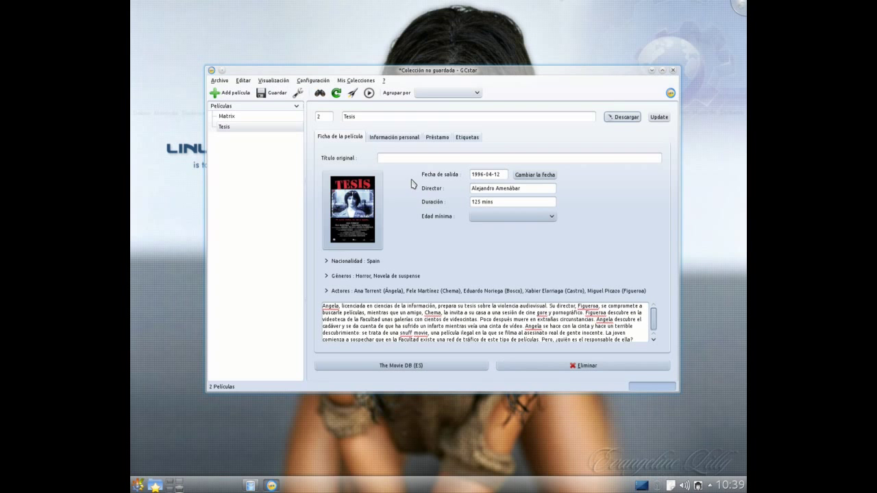
{"action": "left_click", "coordinate": [402, 159]}
{"action": "type", "text": "Tesis"}
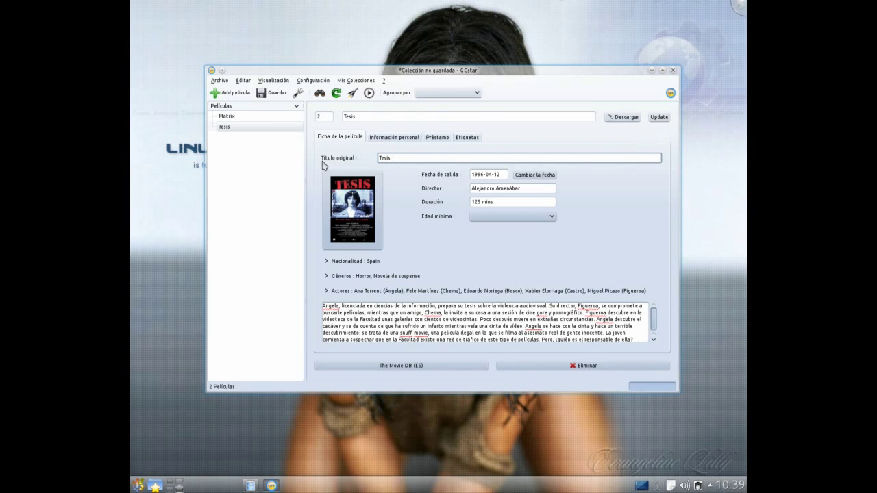
{"action": "left_click", "coordinate": [226, 116]}
{"action": "left_click", "coordinate": [224, 127]}
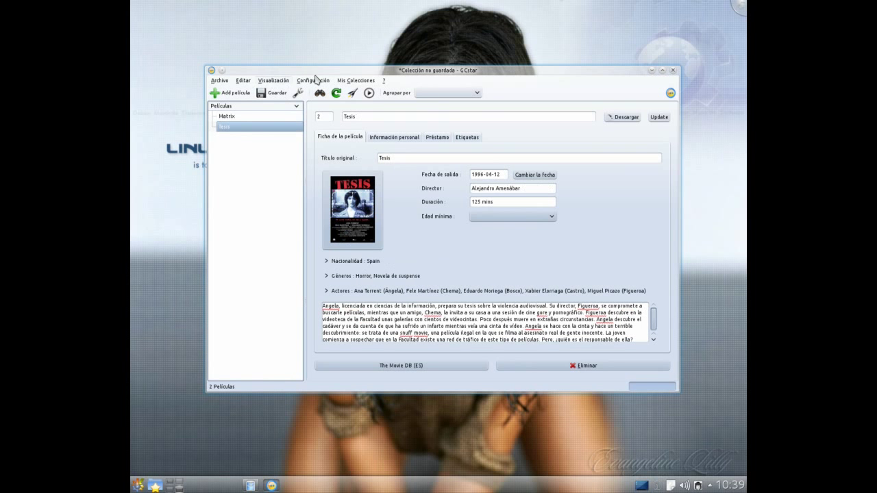
Search the collection for movies whose title contains Matrix
{"action": "left_click", "coordinate": [320, 95]}
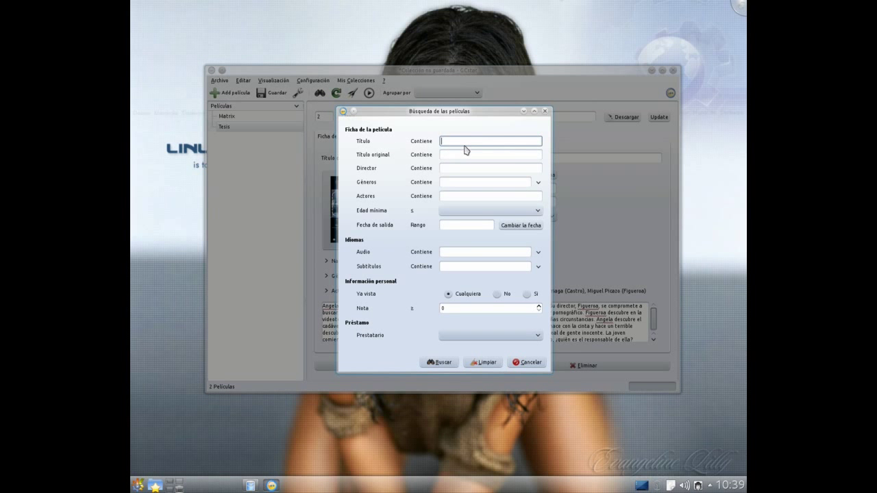
{"action": "left_click", "coordinate": [434, 363]}
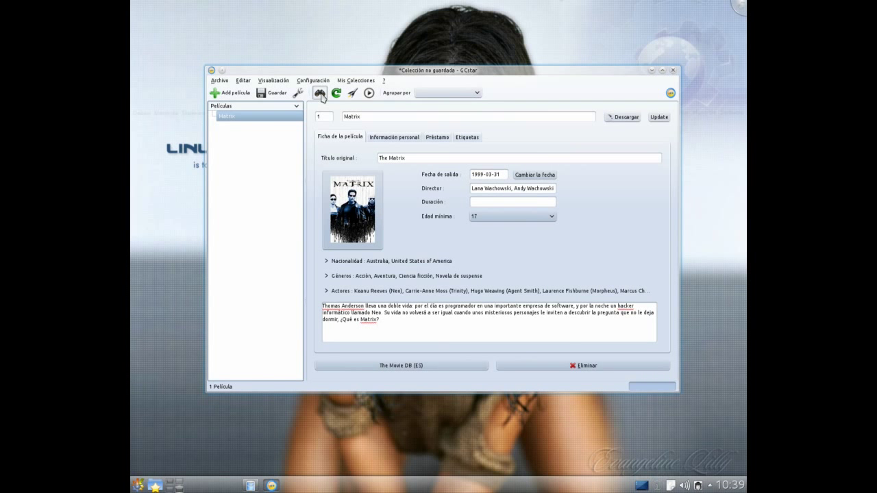
Clear the title criterion, search the collection for the director Amenábar, and restore the full movie list
{"action": "left_click", "coordinate": [320, 94]}
{"action": "double_click", "coordinate": [437, 139]}
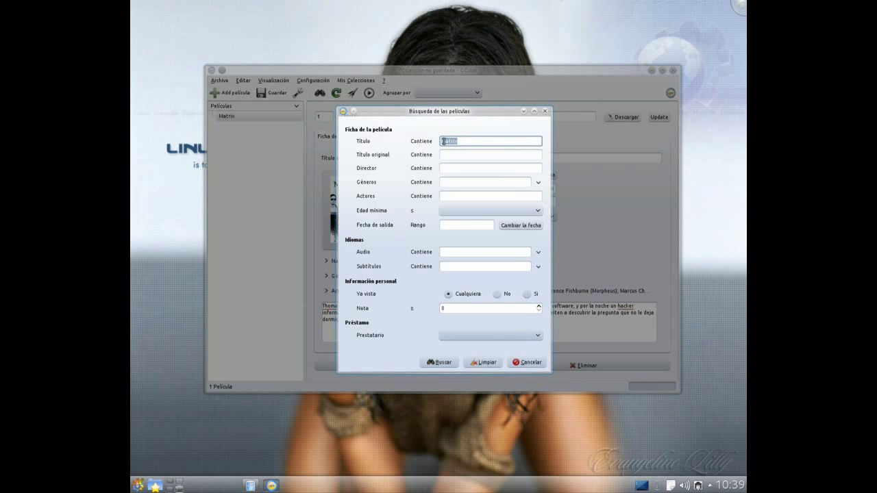
{"action": "left_click", "coordinate": [460, 168]}
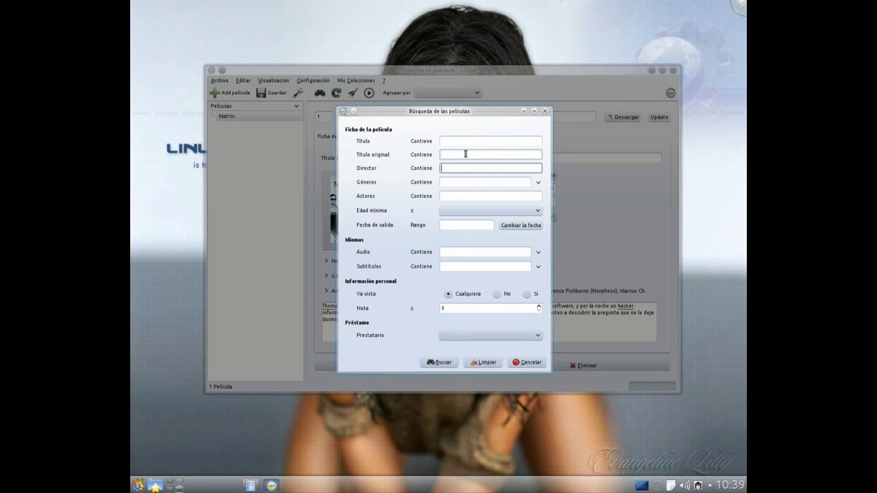
{"action": "type", "text": "Amenábar"}
{"action": "left_click", "coordinate": [434, 363]}
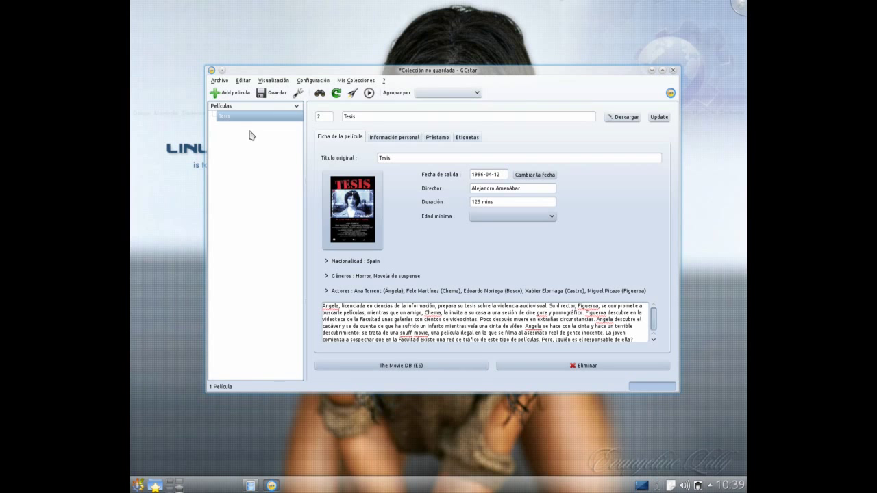
{"action": "left_click", "coordinate": [337, 93]}
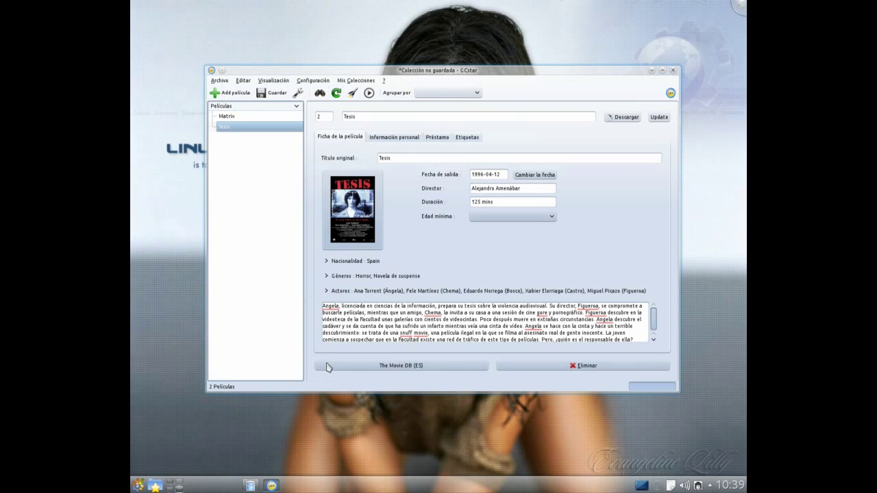
Launch Tellico on another virtual desktop, dismiss its tip of the day and reposition its window
{"action": "left_click", "coordinate": [170, 489]}
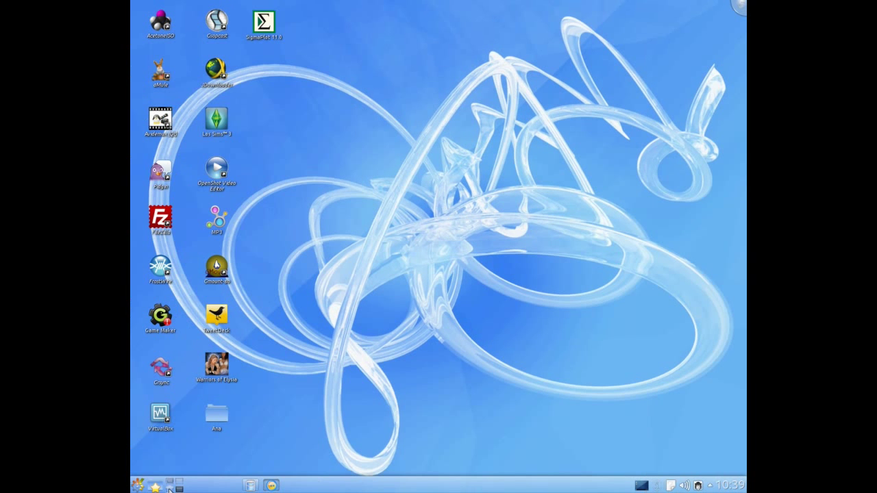
{"action": "left_click", "coordinate": [137, 486]}
{"action": "type", "text": "tel"}
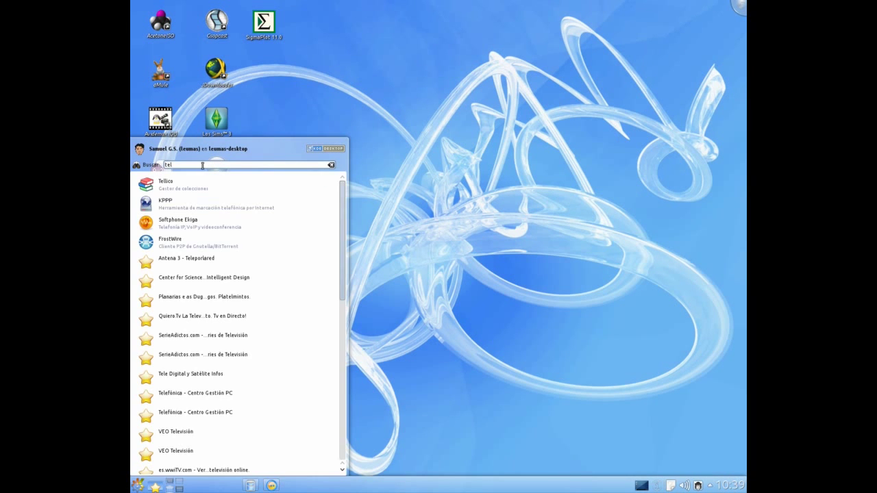
{"action": "left_click", "coordinate": [192, 186]}
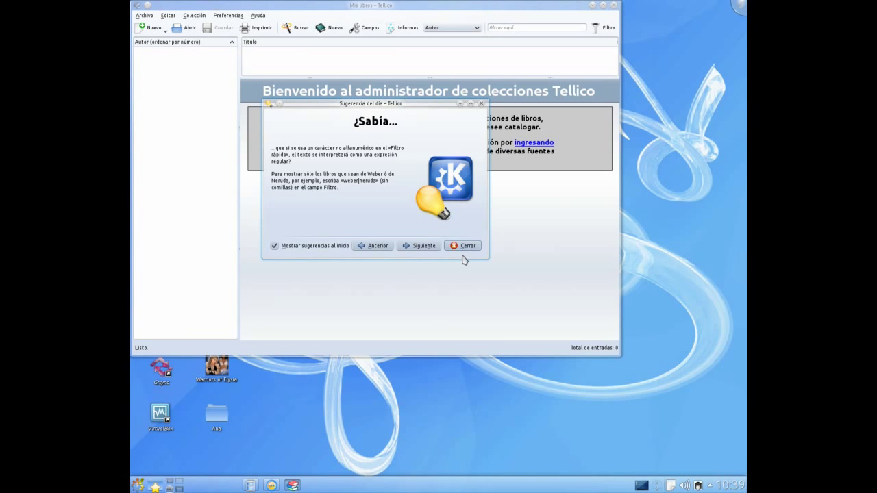
{"action": "left_click", "coordinate": [464, 246]}
{"action": "left_click_drag", "start_coordinate": [305, 11], "coordinate": [372, 65]}
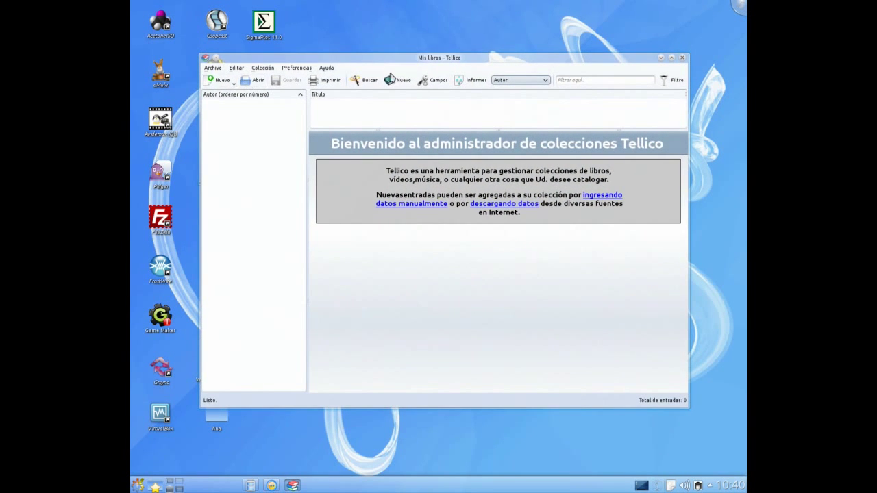
Create a new video collection (Nueva Colección de Vídeos)
{"action": "left_click", "coordinate": [213, 68]}
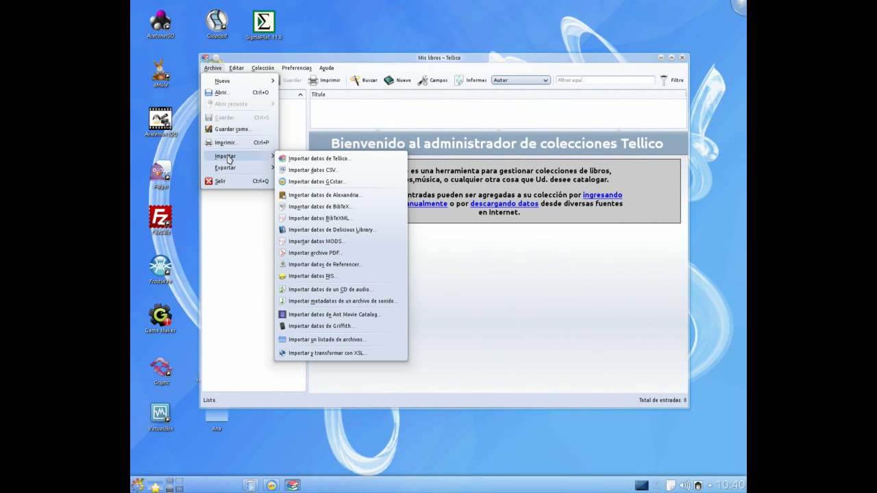
{"action": "mouse_move", "coordinate": [239, 84]}
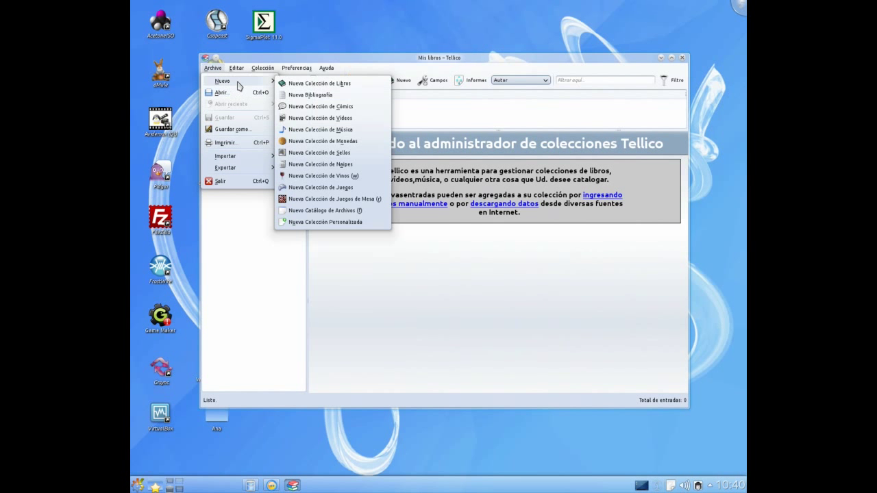
{"action": "left_click", "coordinate": [312, 118]}
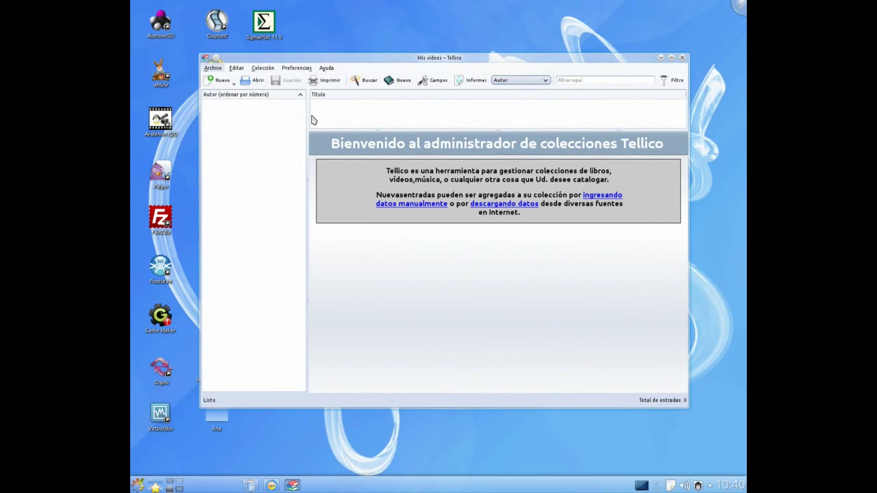
{"action": "left_click", "coordinate": [237, 68]}
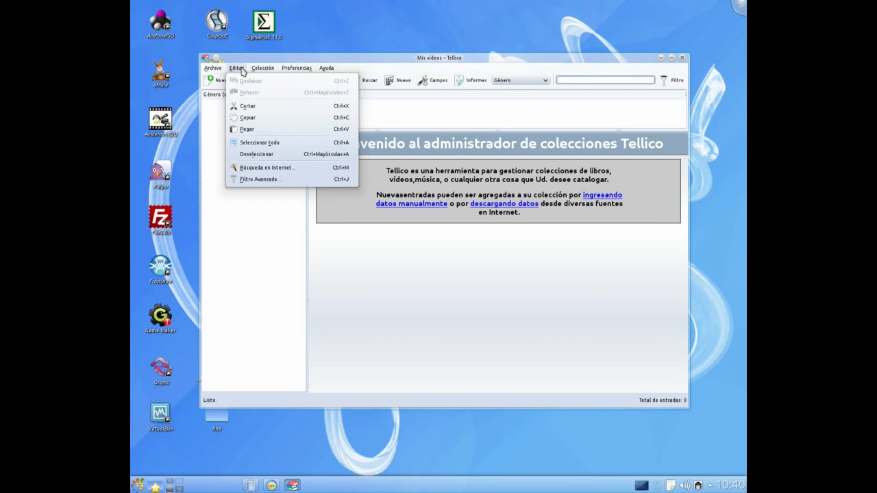
{"action": "mouse_move", "coordinate": [261, 70]}
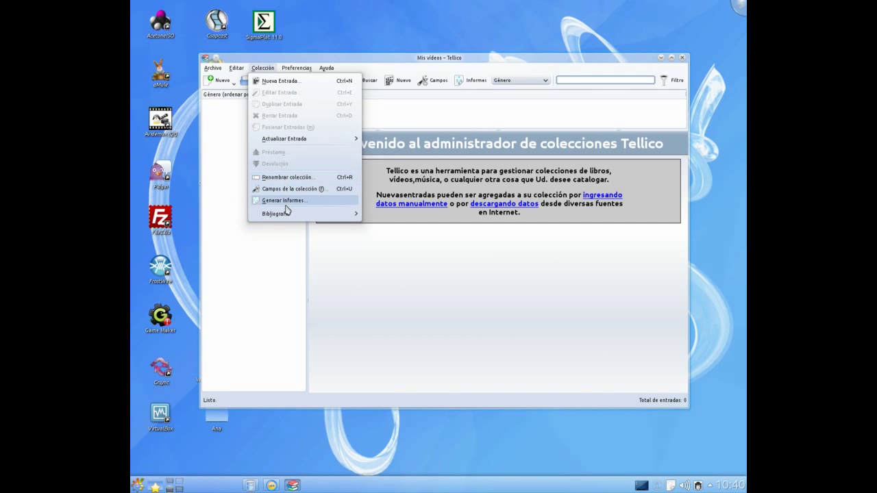
{"action": "mouse_move", "coordinate": [296, 66]}
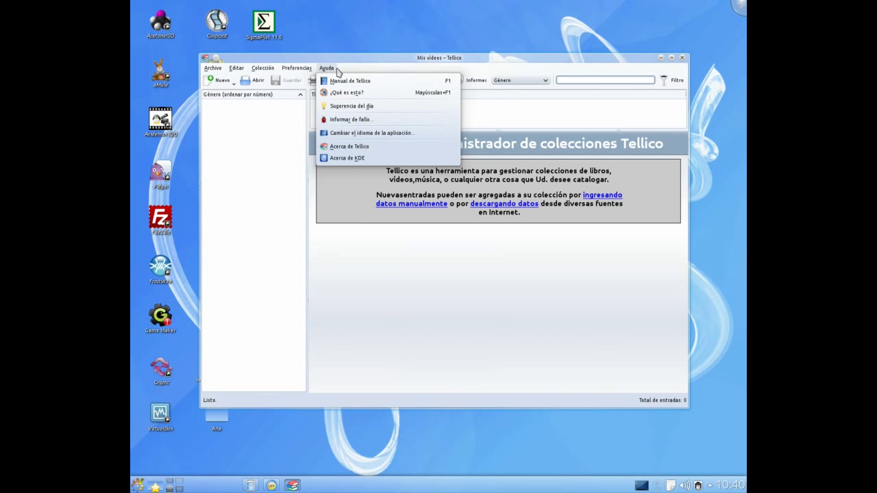
{"action": "left_click", "coordinate": [521, 61]}
{"action": "left_click", "coordinate": [546, 80]}
{"action": "left_click", "coordinate": [496, 83]}
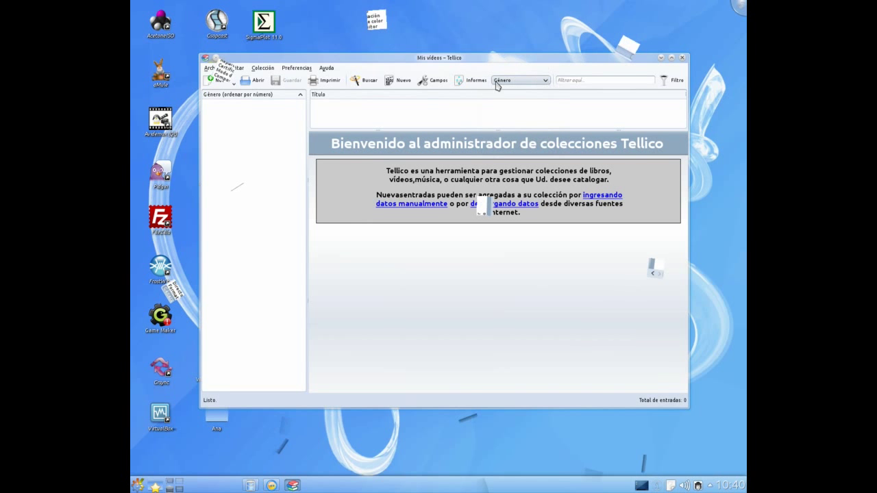
Examine the report templates available for the collection and close the report window without generating a report
{"action": "left_click", "coordinate": [476, 82]}
{"action": "left_click", "coordinate": [423, 148]}
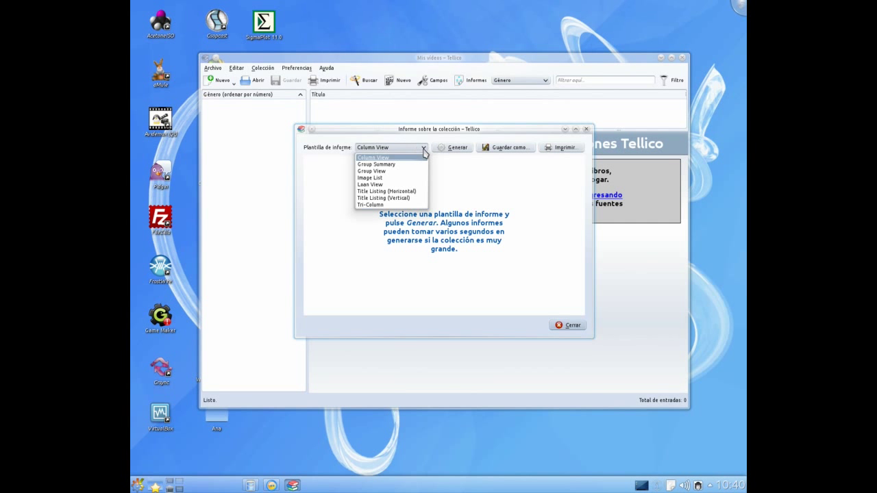
{"action": "left_click", "coordinate": [587, 130]}
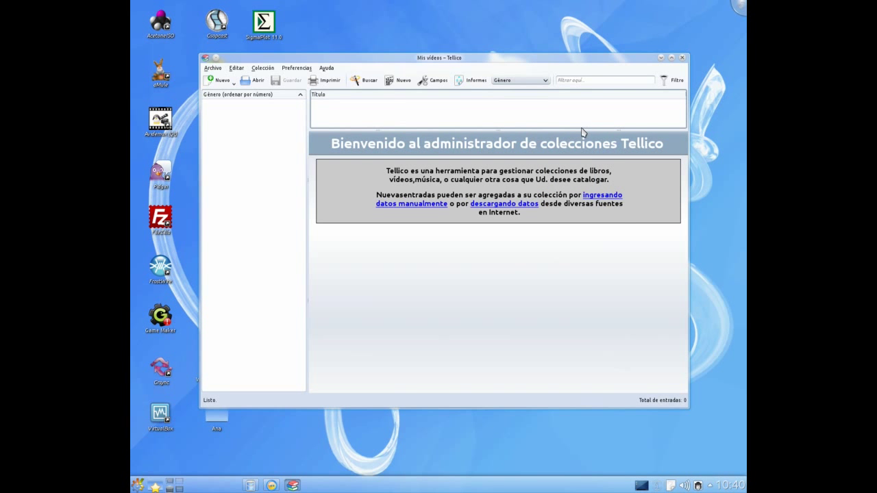
Examine the collection's field definitions and the blank entry form, closing both without changes
{"action": "left_click", "coordinate": [438, 81]}
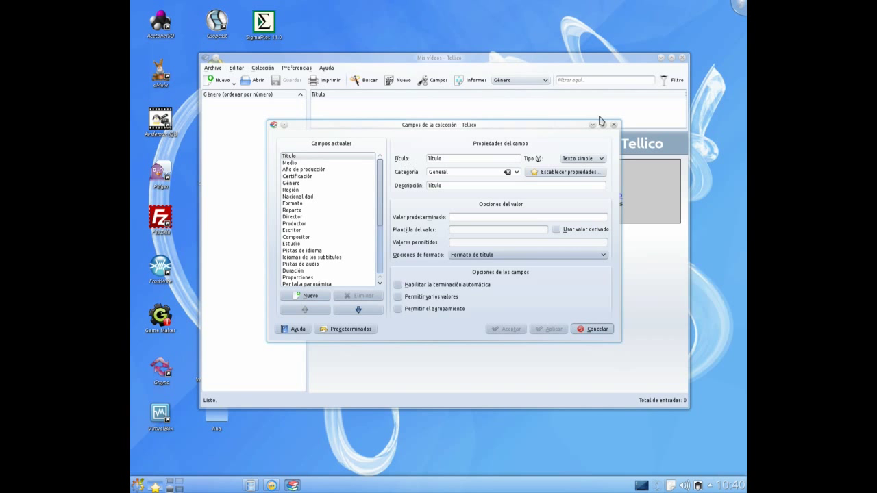
{"action": "left_click", "coordinate": [614, 124]}
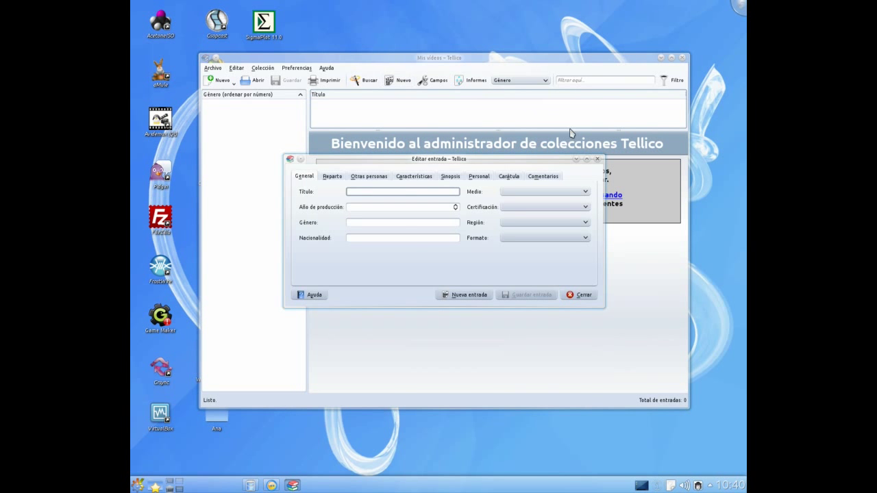
{"action": "left_click", "coordinate": [598, 162]}
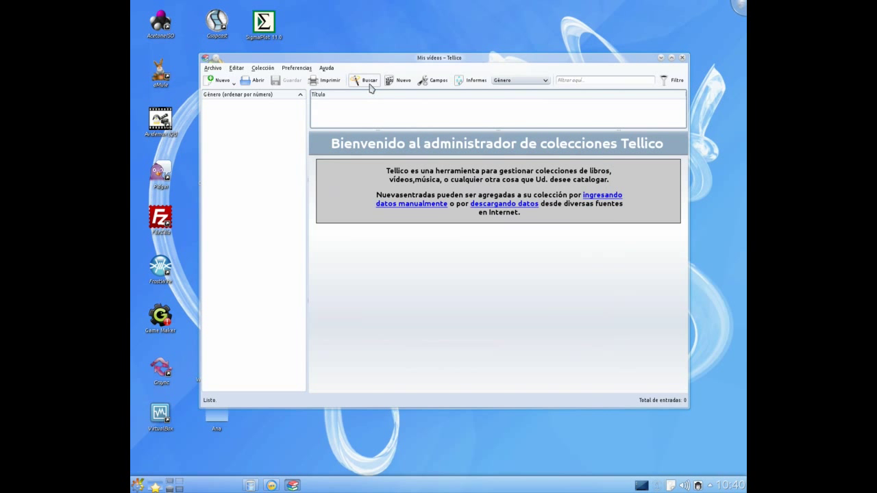
Search the Internet by title for matrix, using Base de datos de películas de Internet as the source
{"action": "left_click", "coordinate": [366, 80]}
{"action": "left_click", "coordinate": [532, 158]}
{"action": "left_click", "coordinate": [548, 169]}
{"action": "left_click", "coordinate": [548, 168]}
{"action": "left_click", "coordinate": [418, 156]}
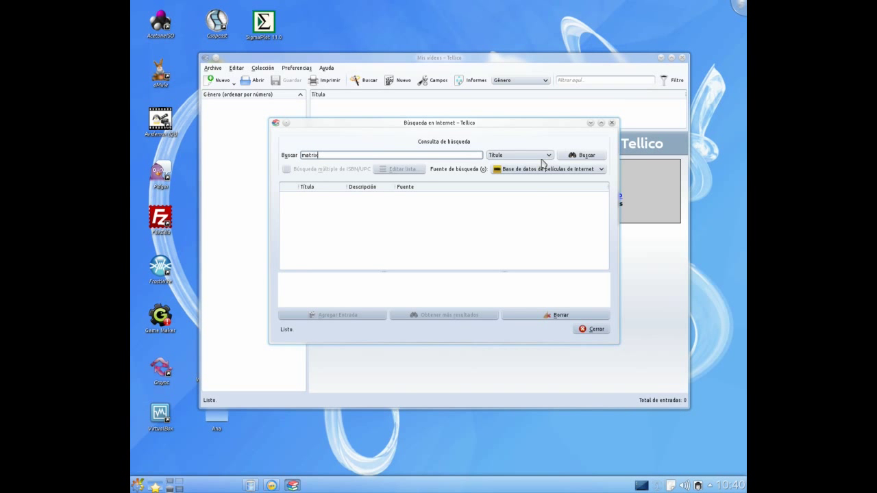
{"action": "left_click", "coordinate": [591, 156]}
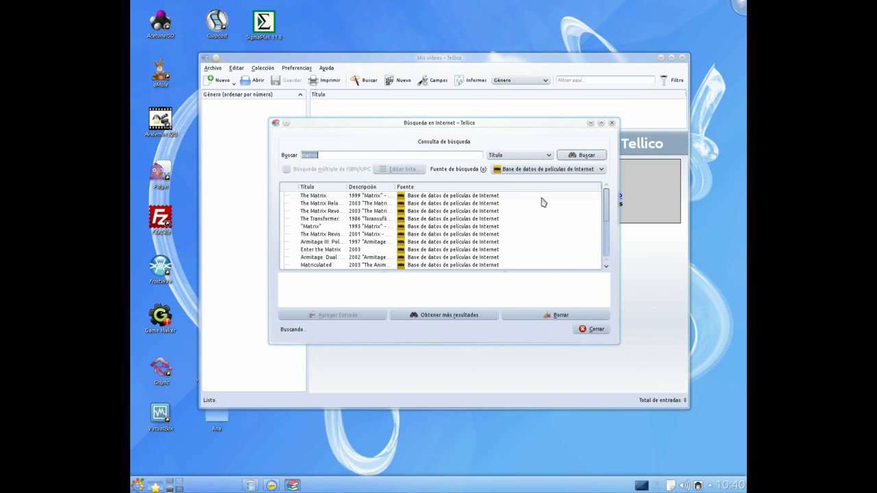
Add the 1999 movie The Matrix from the search results to the collection and close the Internet search
{"action": "left_click", "coordinate": [310, 195]}
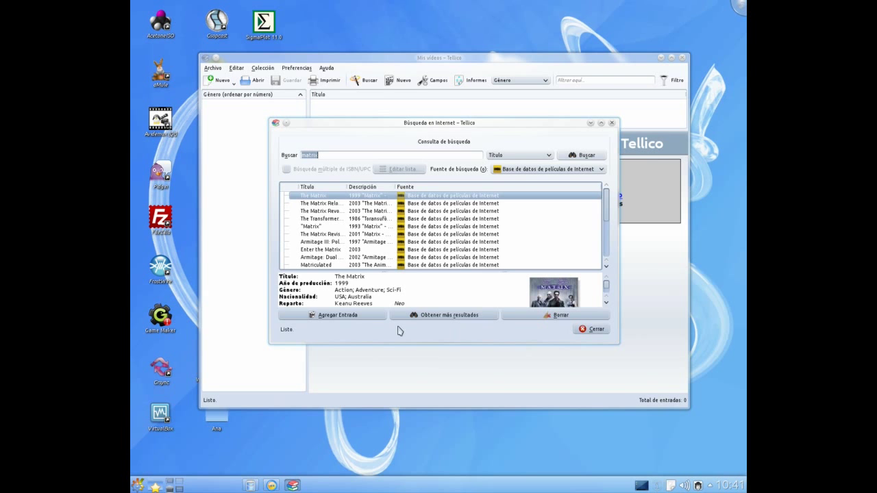
{"action": "left_click", "coordinate": [354, 315]}
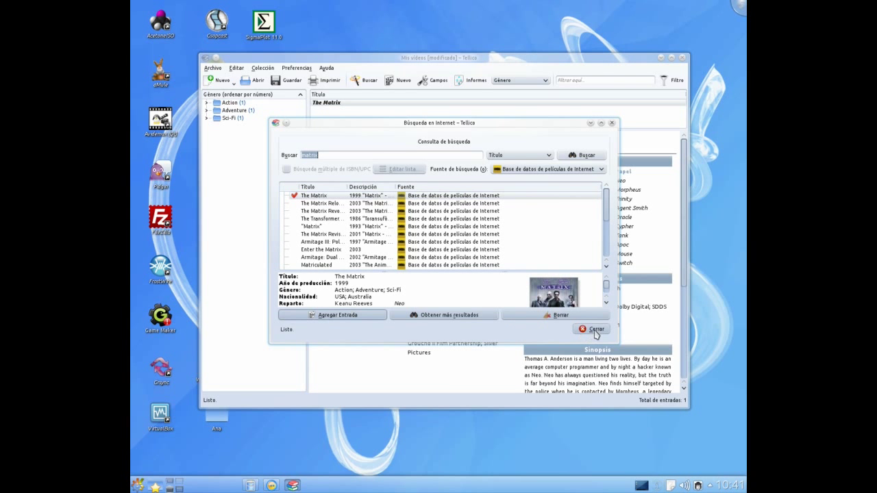
{"action": "left_click", "coordinate": [594, 329]}
{"action": "left_click_drag", "start_coordinate": [685, 152], "coordinate": [682, 133]}
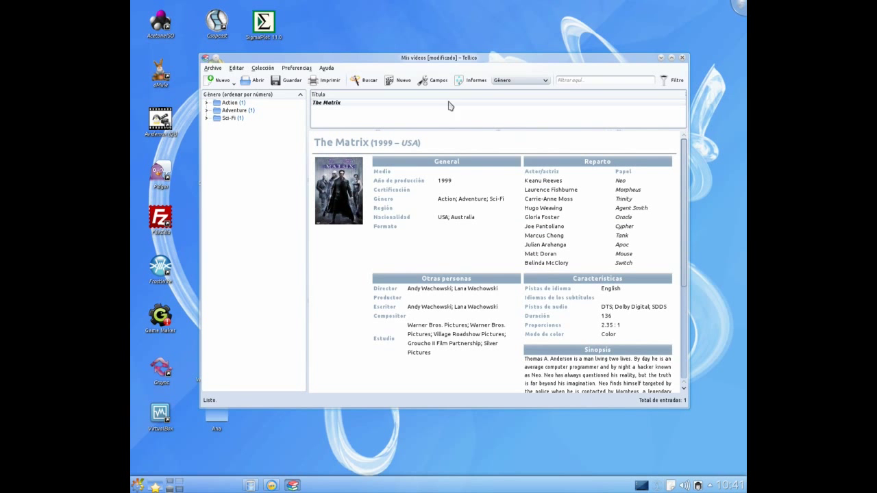
Search the Internet for the title tesis, add the 1996 movie Tesis to the collection and close the search
{"action": "left_click", "coordinate": [368, 81]}
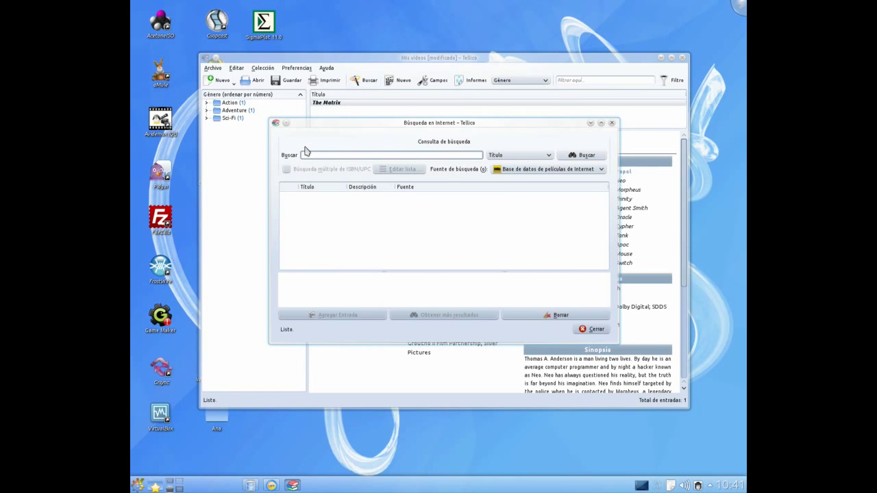
{"action": "type", "text": "tesis"}
{"action": "key", "text": "Return"}
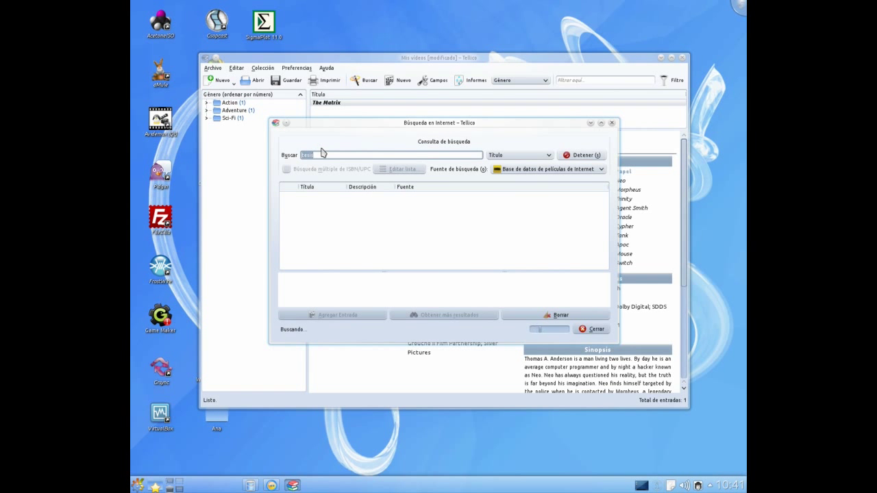
{"action": "left_click", "coordinate": [336, 197]}
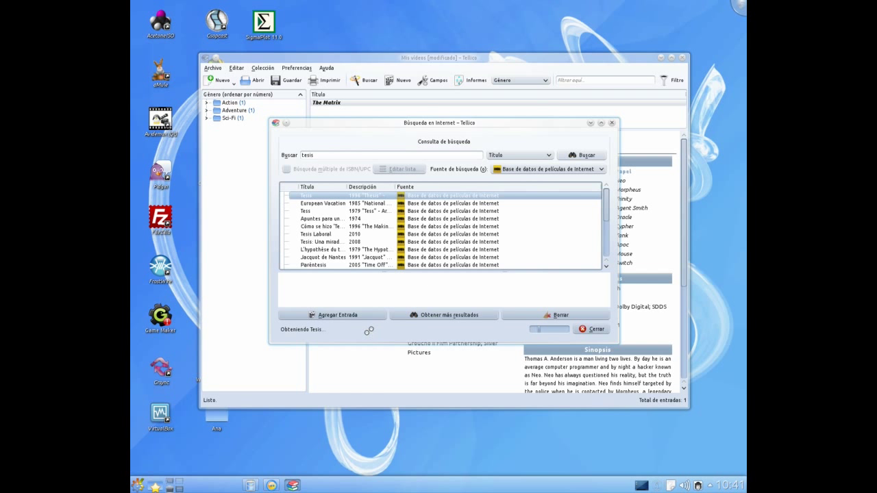
{"action": "left_click", "coordinate": [363, 315]}
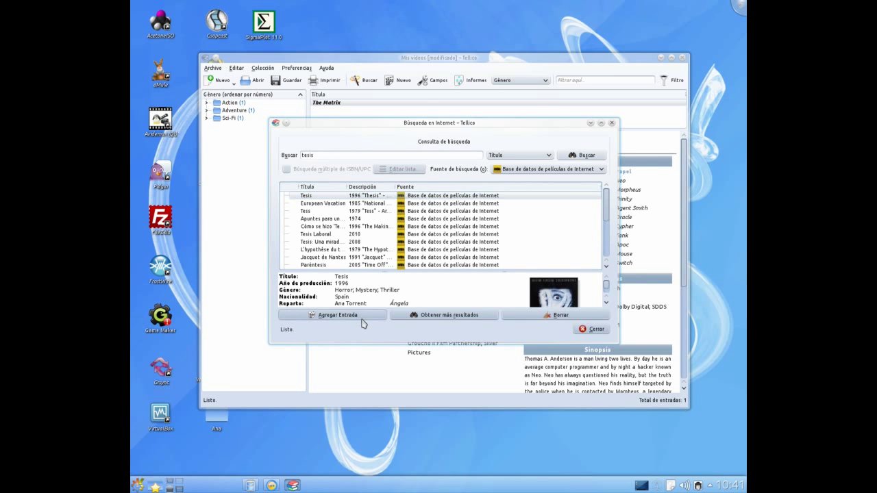
{"action": "left_click", "coordinate": [594, 332]}
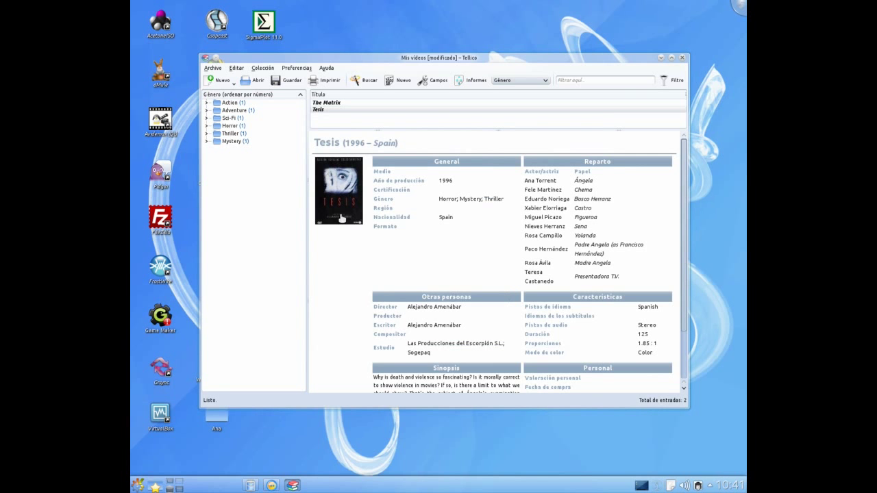
View both movies' covers together, the details of The Matrix, and the Thriller and Sci-Fi genre groups
{"action": "left_click", "coordinate": [330, 109], "text": "shift"}
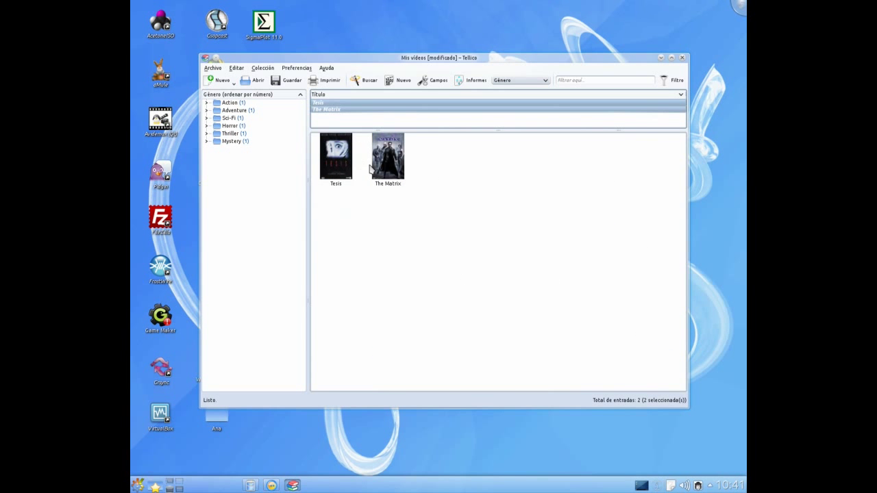
{"action": "left_click", "coordinate": [336, 164]}
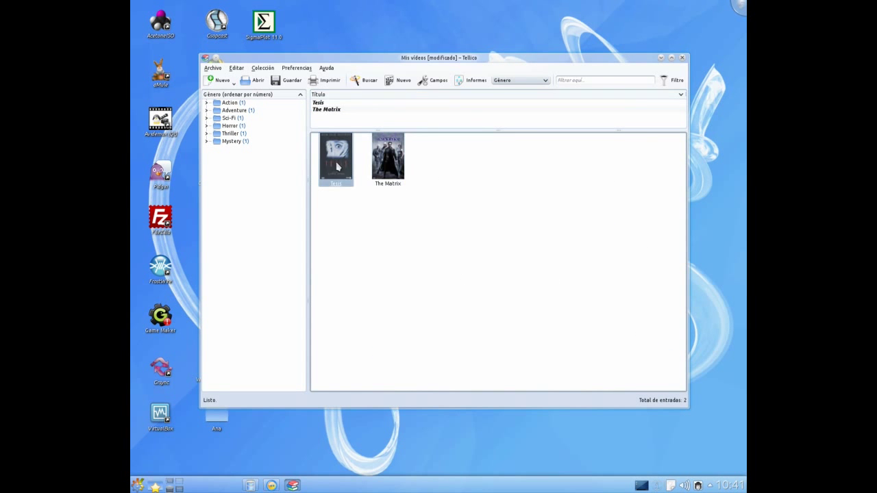
{"action": "left_click", "coordinate": [318, 110]}
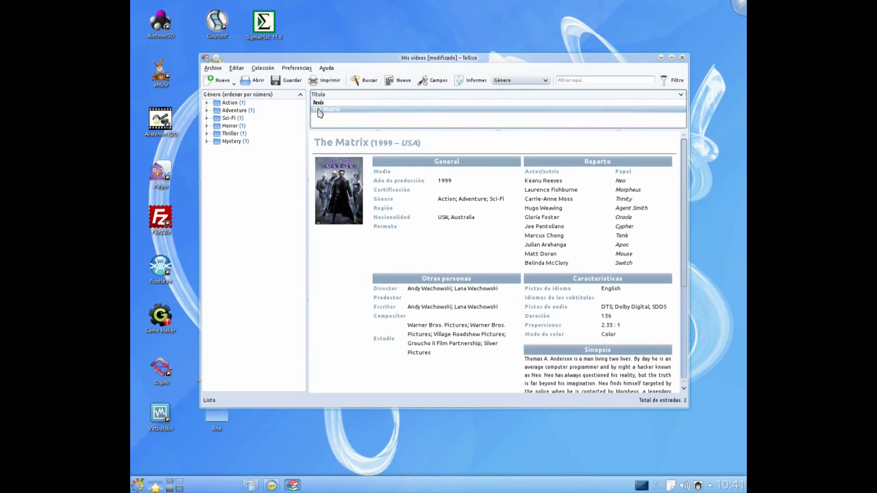
{"action": "left_click", "coordinate": [232, 133]}
{"action": "left_click", "coordinate": [230, 118]}
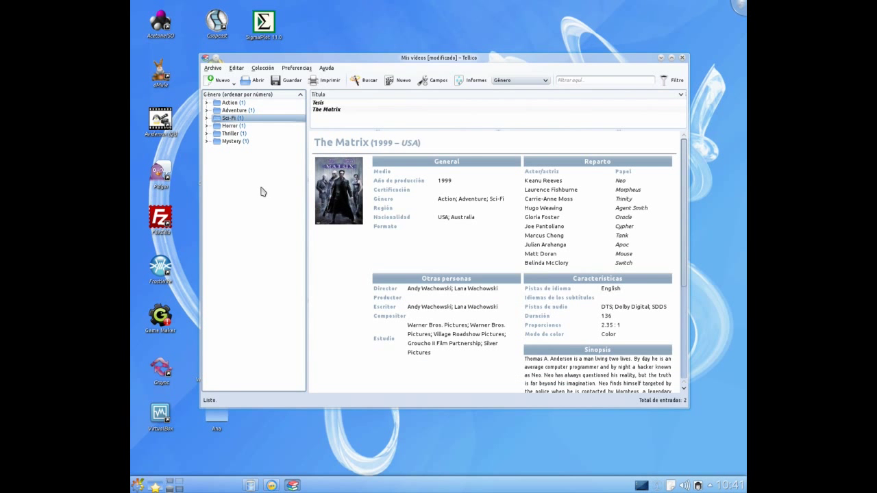
Switch to the virtual desktop with Dolphin, filter the home folder for data c, and launch Data Crow from its folder
{"action": "left_click", "coordinate": [169, 487]}
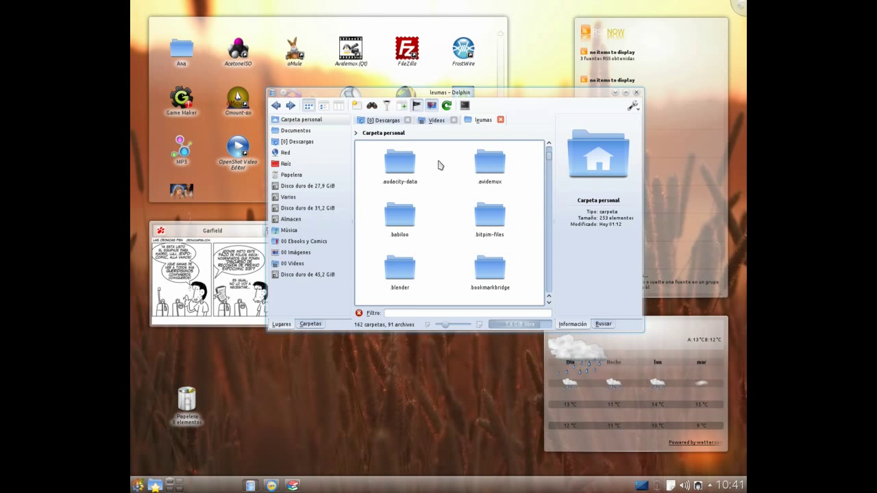
{"action": "left_click", "coordinate": [406, 312]}
{"action": "type", "text": "data c"}
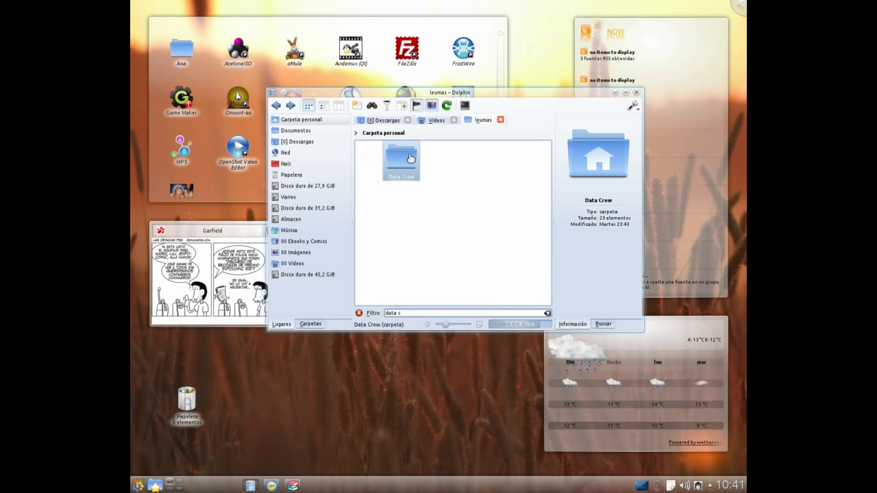
{"action": "left_click", "coordinate": [409, 159]}
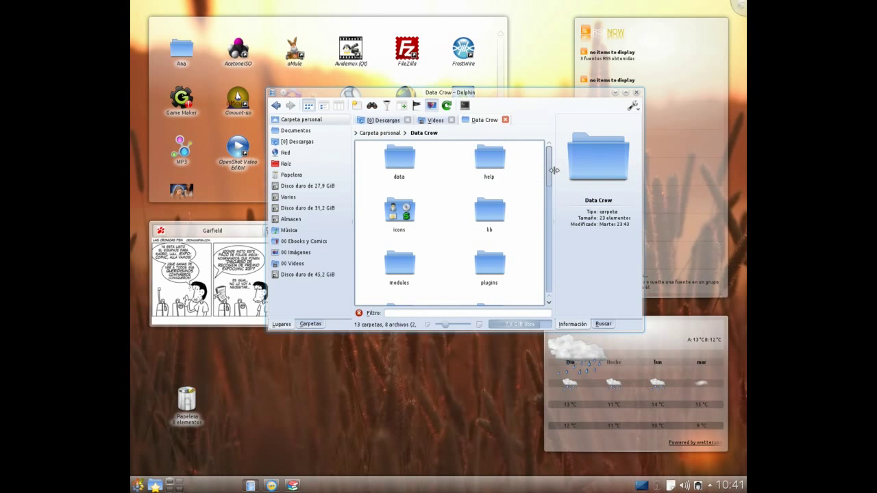
{"action": "scroll", "coordinate": [538, 181], "scroll_direction": "down", "scroll_amount": 6}
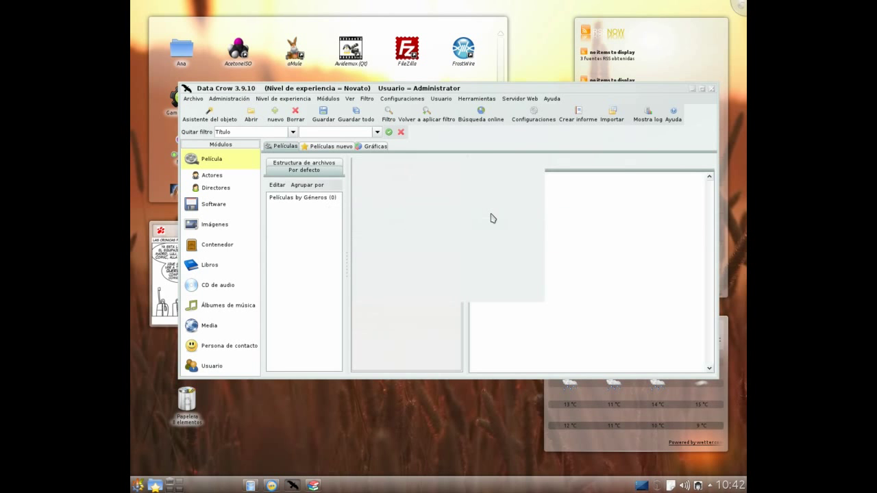
{"action": "left_click", "coordinate": [512, 288]}
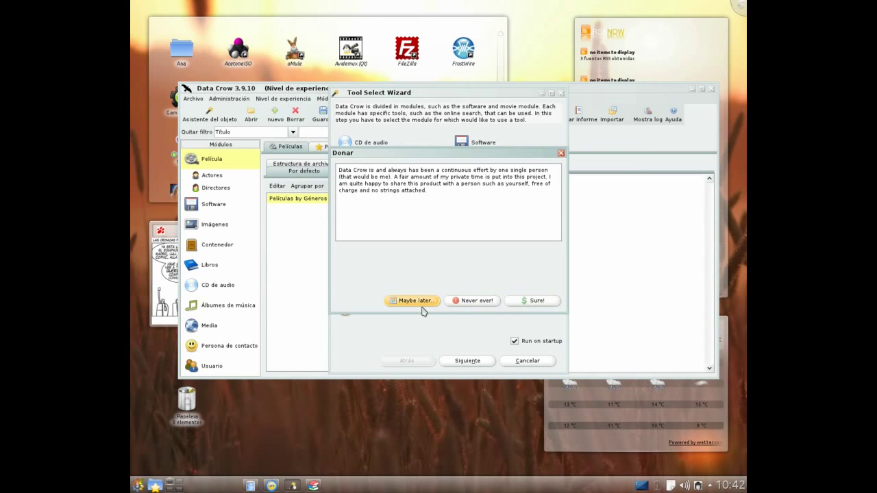
Postpone the donation request with Maybe later and get past the Tool Select Wizard to the main Data Crow window
{"action": "left_click", "coordinate": [412, 300]}
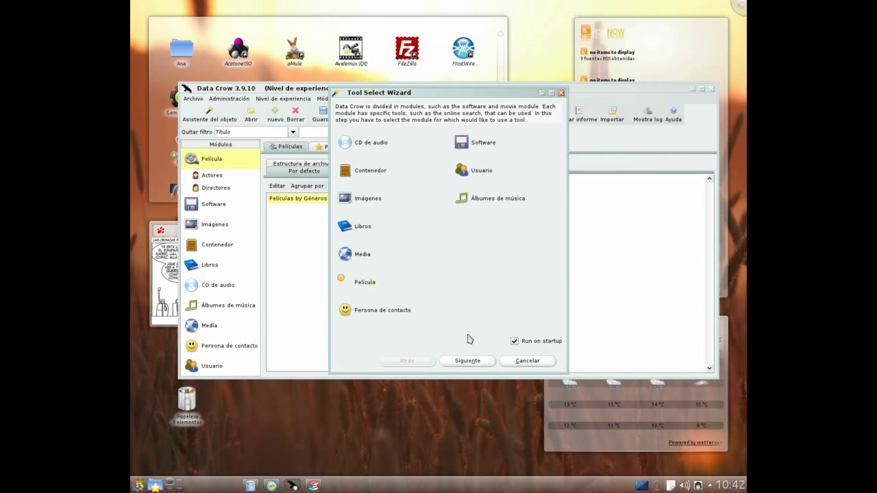
{"action": "left_click", "coordinate": [474, 360]}
{"action": "left_click", "coordinate": [475, 363]}
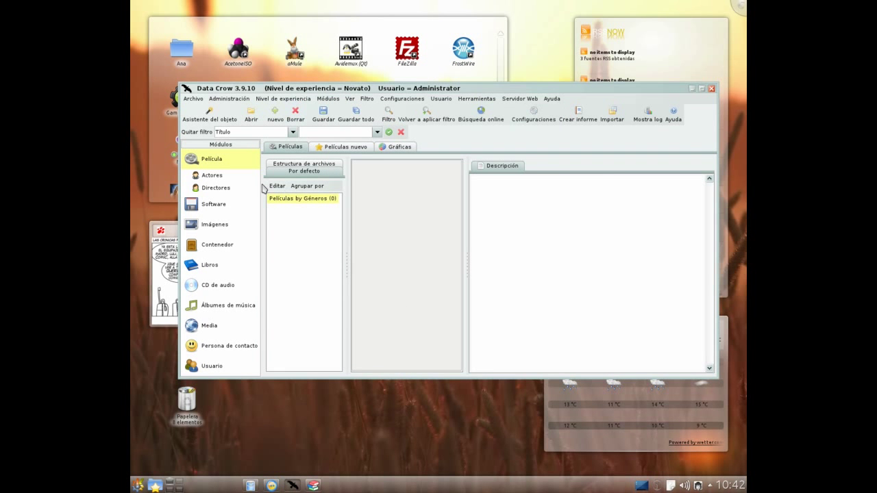
Open the Aspecto y estilo settings
{"action": "left_click", "coordinate": [195, 99]}
{"action": "mouse_move", "coordinate": [278, 103]}
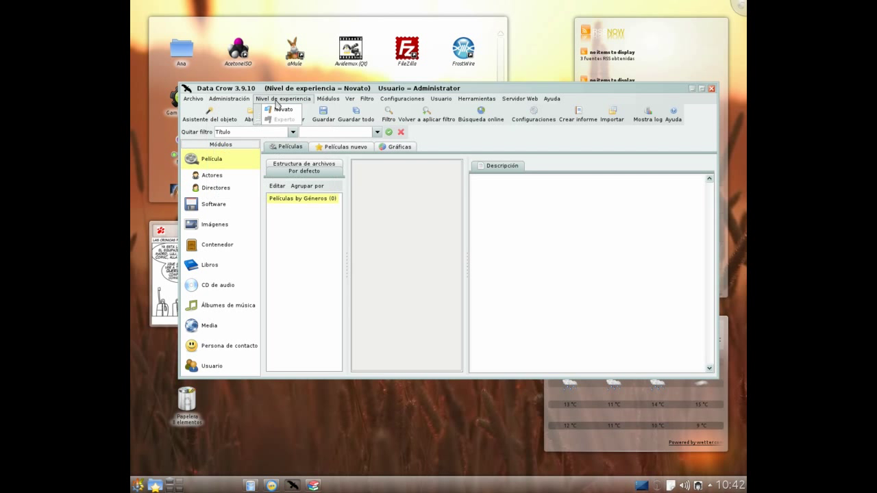
{"action": "mouse_move", "coordinate": [332, 103]}
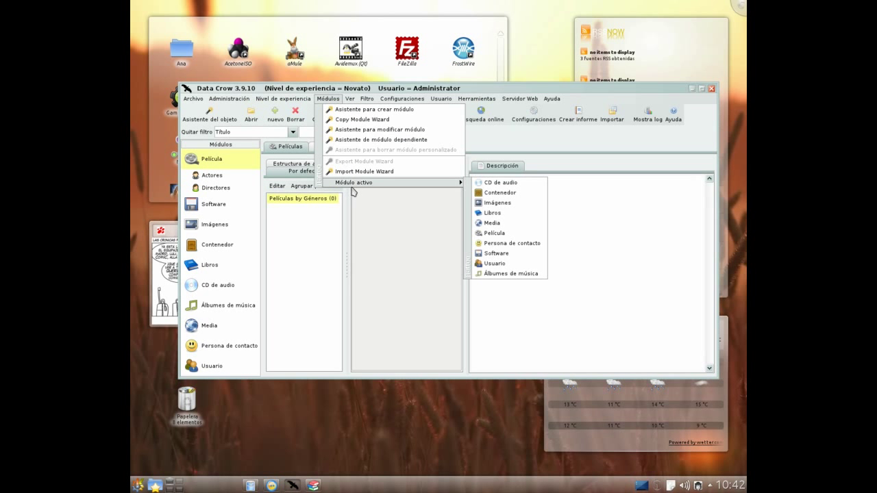
{"action": "mouse_move", "coordinate": [383, 103]}
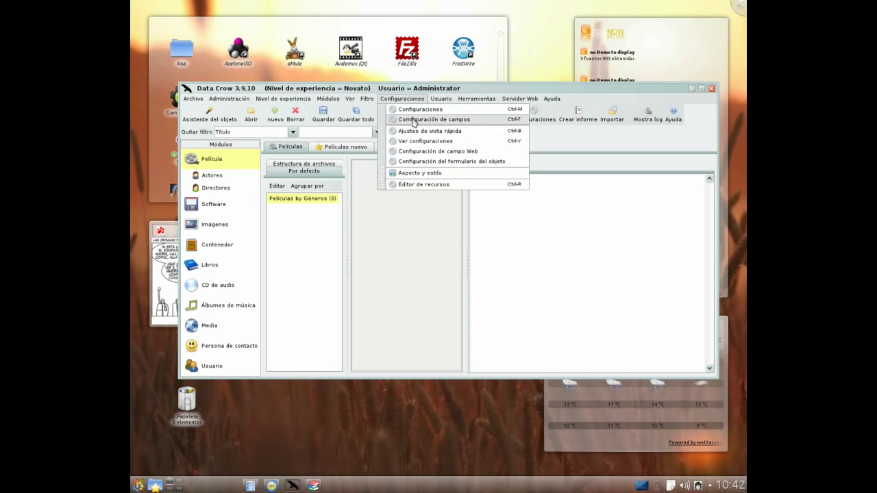
{"action": "left_click", "coordinate": [411, 173]}
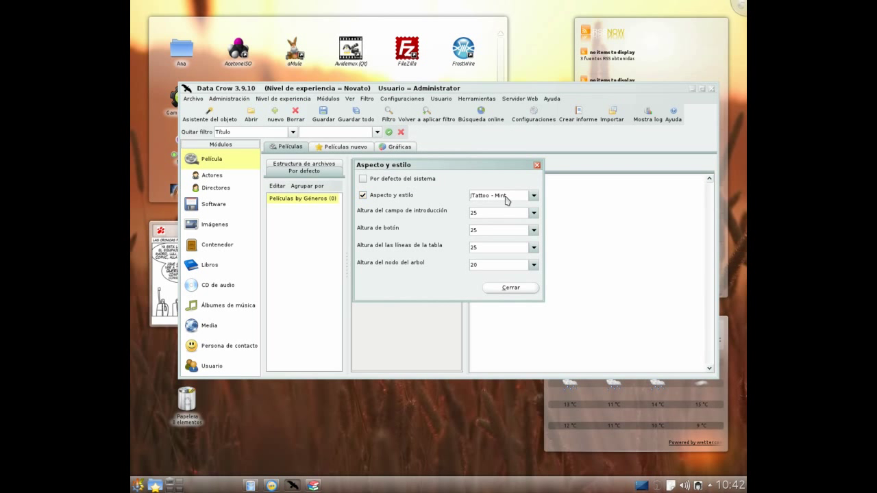
Try the JTattoo - McWin and JTattoo - Aero styles for the interface
{"action": "left_click", "coordinate": [534, 195]}
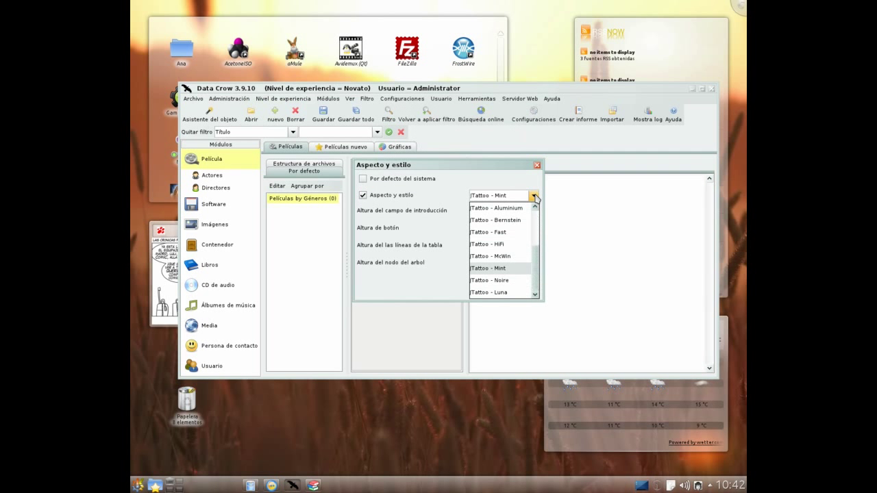
{"action": "left_click", "coordinate": [514, 256]}
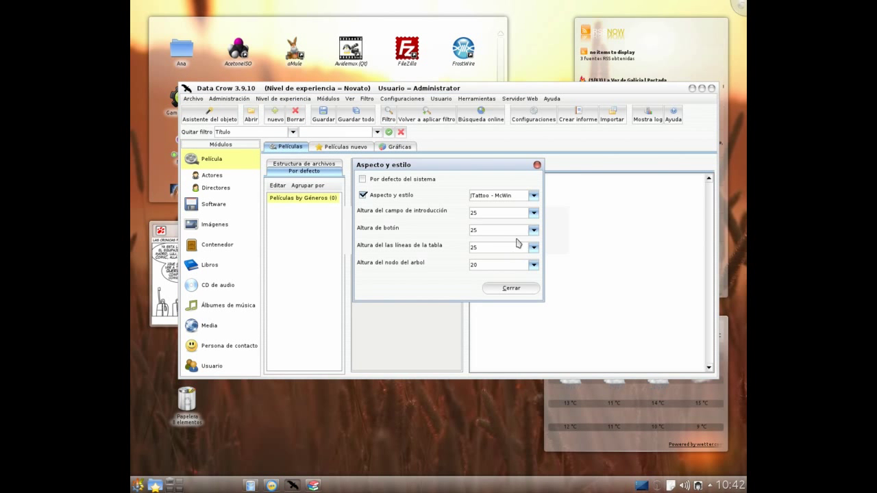
{"action": "left_click", "coordinate": [533, 195]}
{"action": "scroll", "coordinate": [516, 255], "scroll_direction": "up", "scroll_amount": 3}
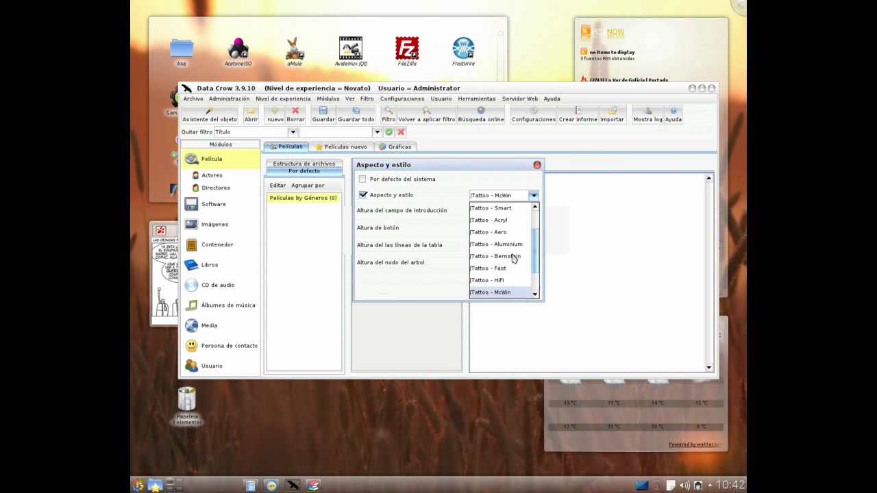
{"action": "left_click", "coordinate": [508, 233]}
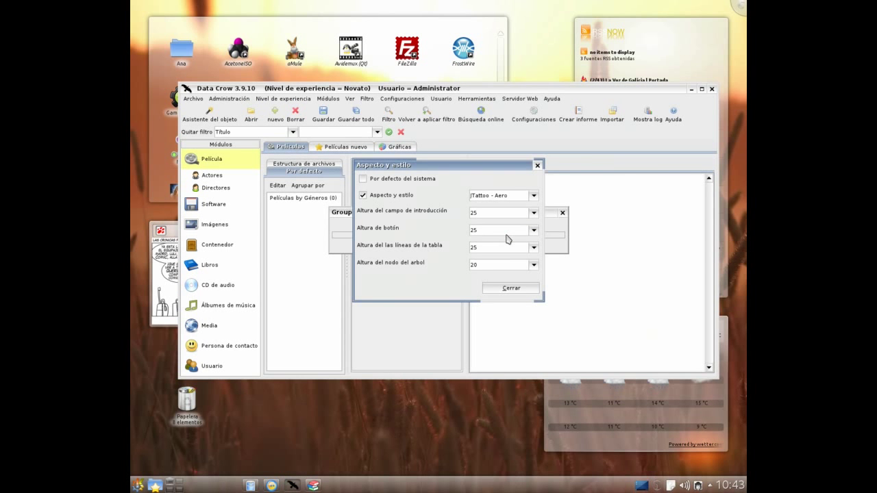
Set the interface's look and feel to GTK+ and close the appearance settings
{"action": "left_click", "coordinate": [533, 195]}
{"action": "scroll", "coordinate": [510, 253], "scroll_direction": "up", "scroll_amount": 2}
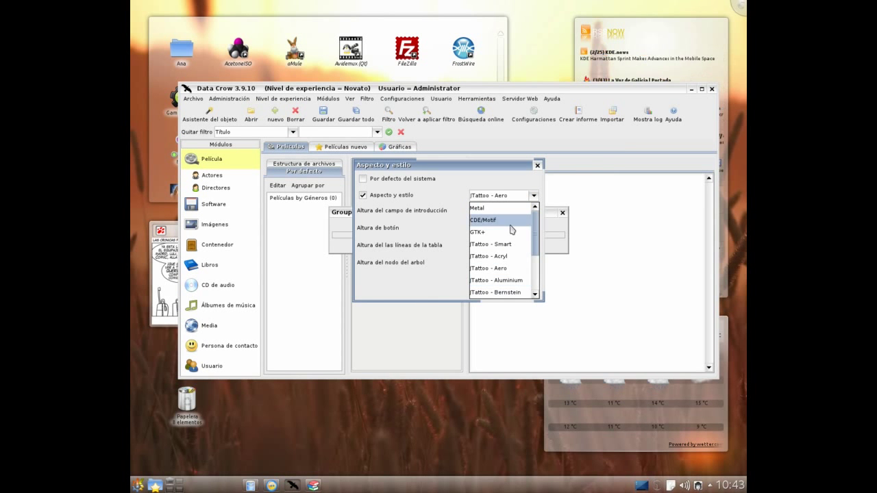
{"action": "left_click", "coordinate": [505, 233]}
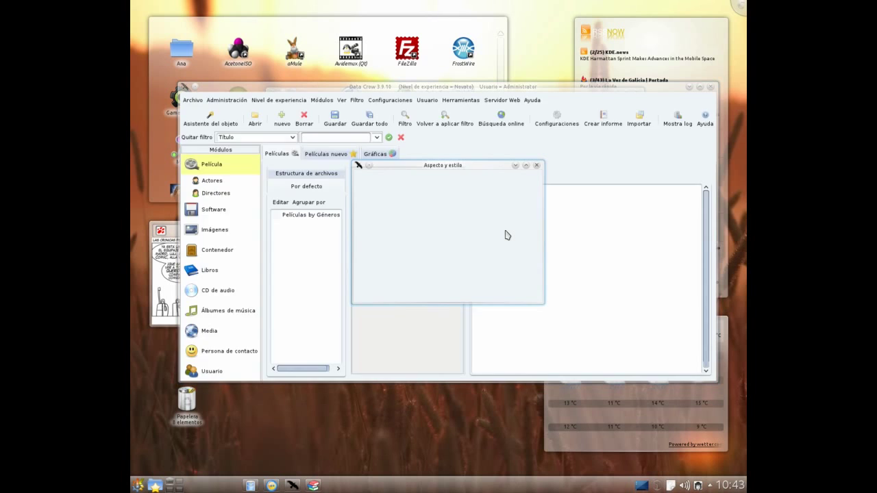
{"action": "left_click", "coordinate": [508, 293]}
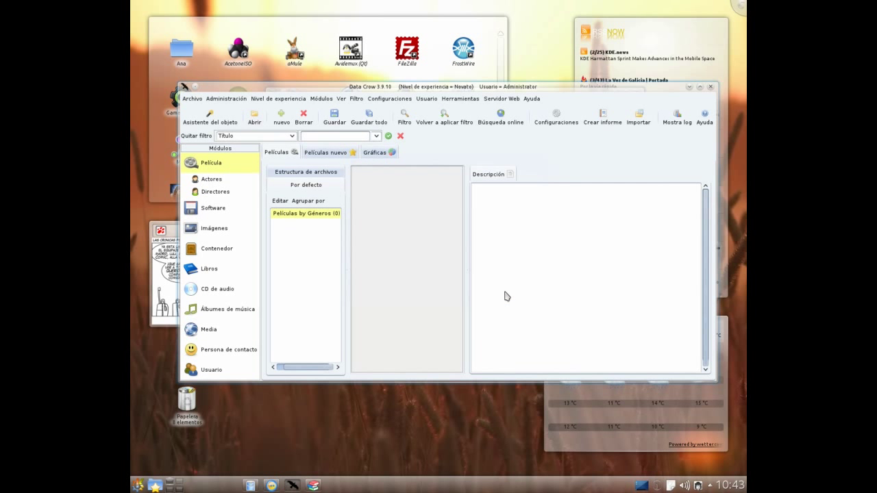
{"action": "left_click", "coordinate": [419, 100]}
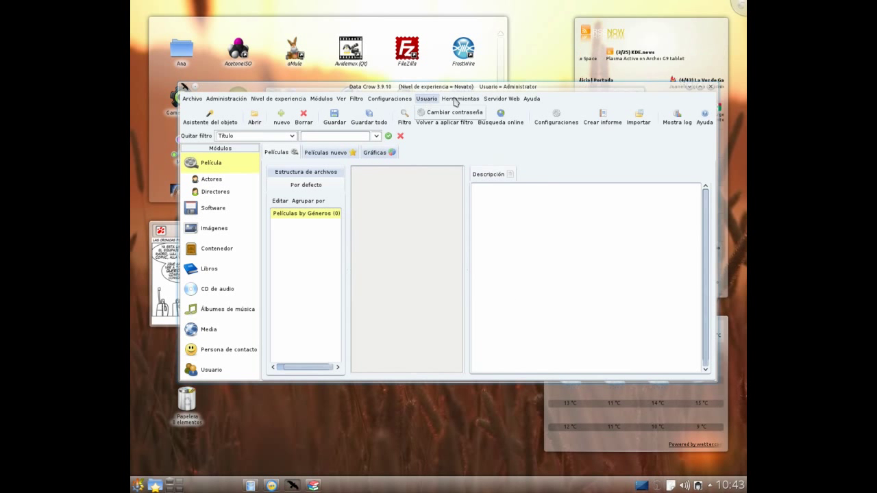
{"action": "mouse_move", "coordinate": [454, 102]}
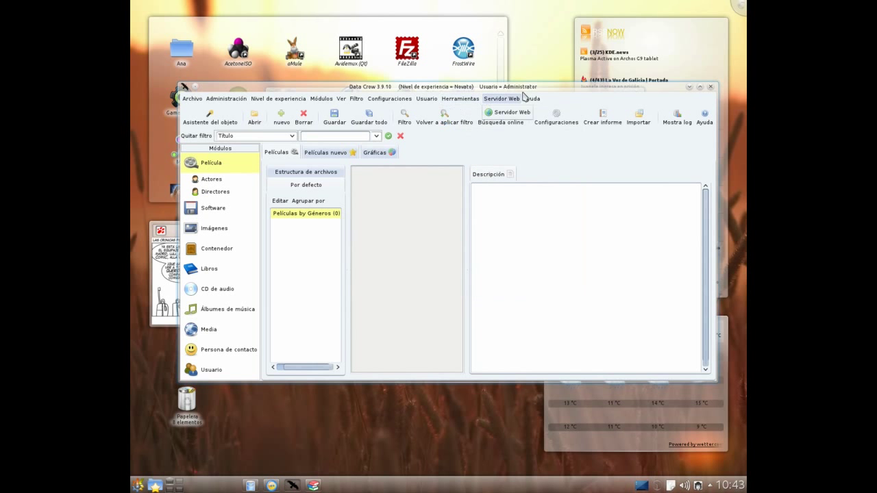
{"action": "left_click", "coordinate": [604, 110]}
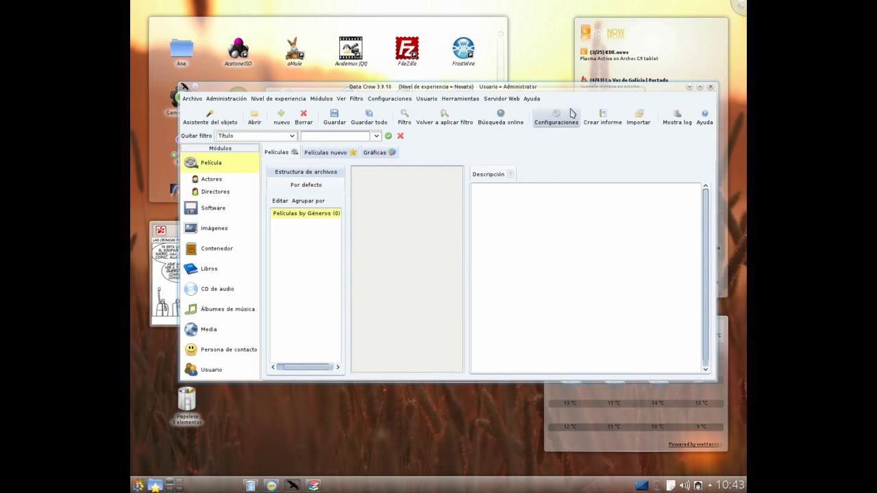
Examine the movie import's file types, general settings, title word removal, online search and local image options, and close the import
{"action": "left_click", "coordinate": [640, 116]}
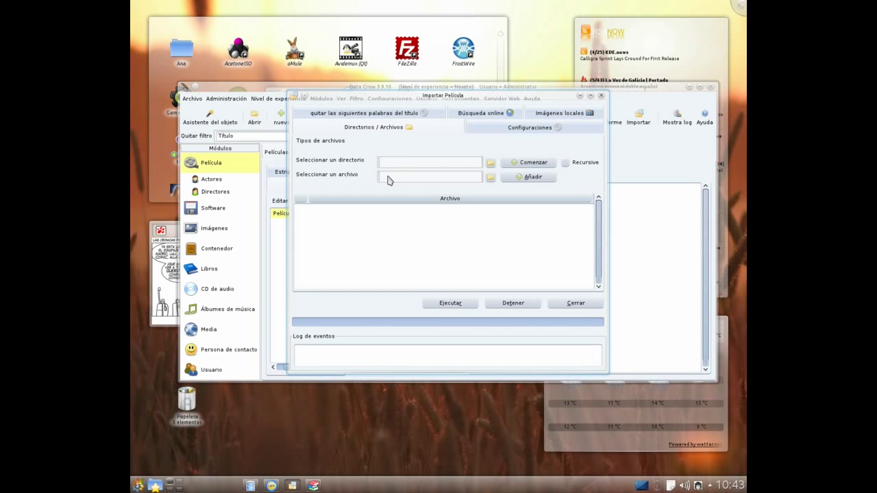
{"action": "left_click", "coordinate": [334, 141]}
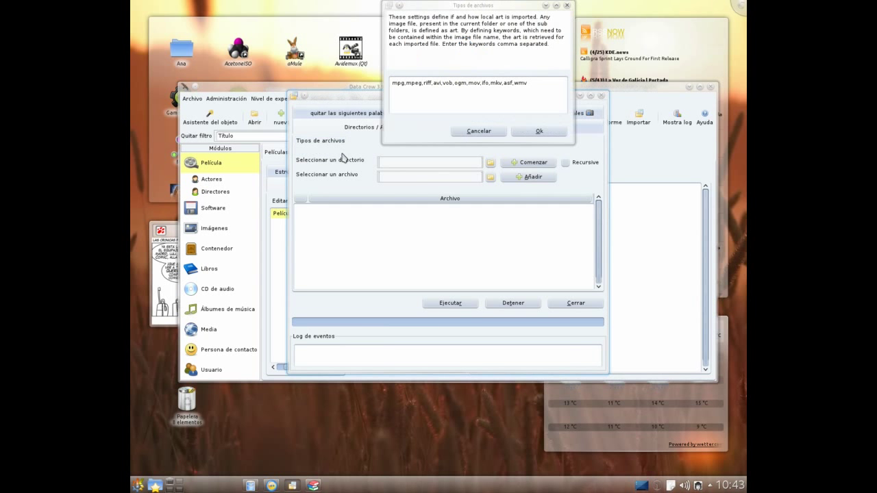
{"action": "left_click", "coordinate": [526, 131]}
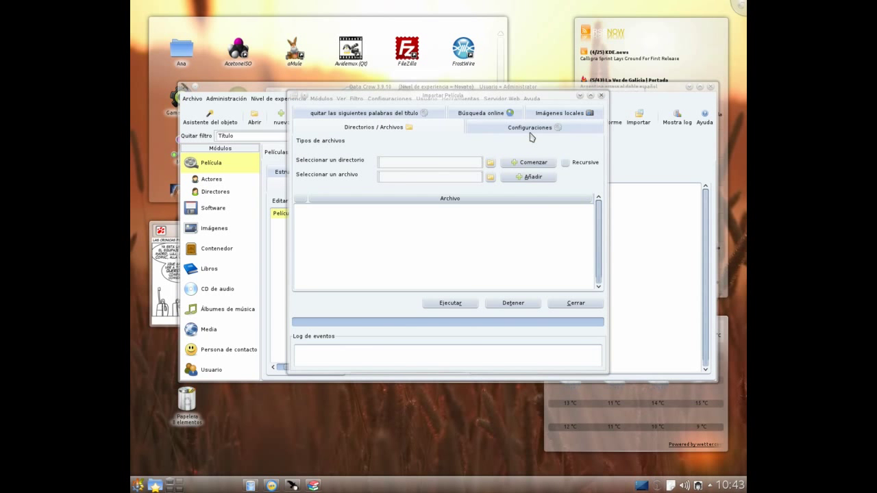
{"action": "left_click", "coordinate": [488, 132]}
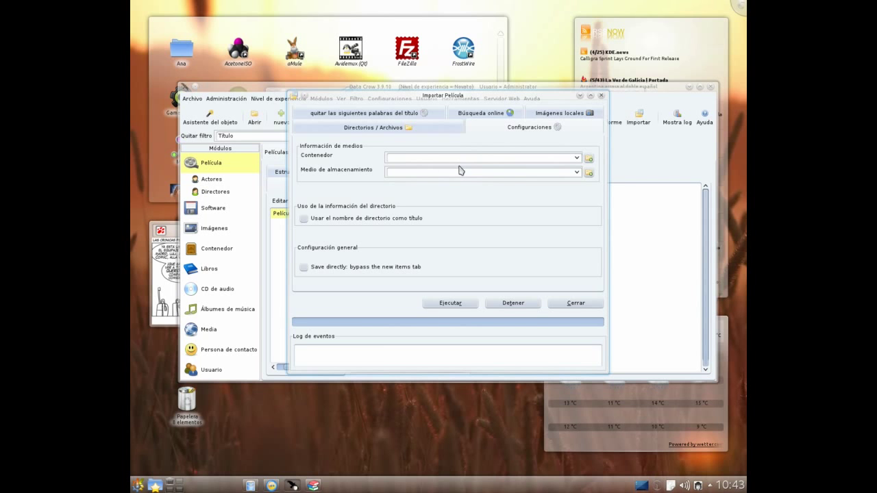
{"action": "left_click", "coordinate": [344, 114]}
{"action": "triple_click", "coordinate": [385, 159]}
{"action": "left_click", "coordinate": [423, 160]}
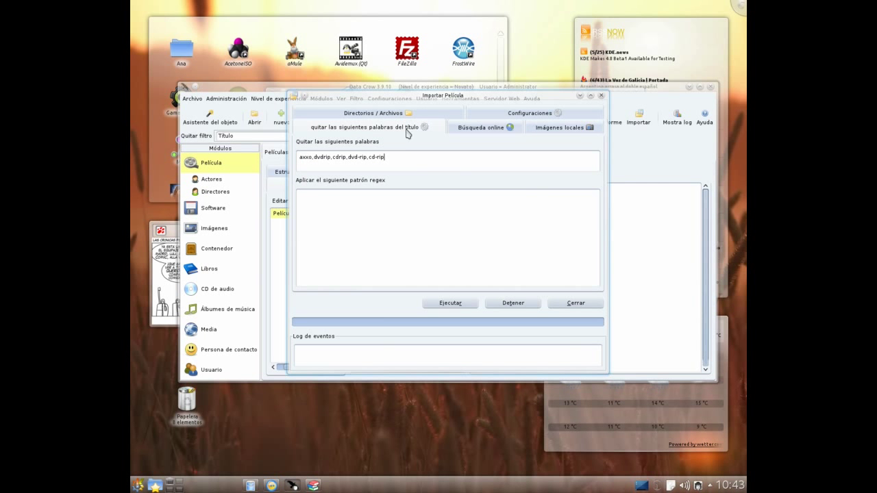
{"action": "left_click", "coordinate": [473, 131]}
{"action": "left_click", "coordinate": [434, 180]}
{"action": "left_click", "coordinate": [518, 178]}
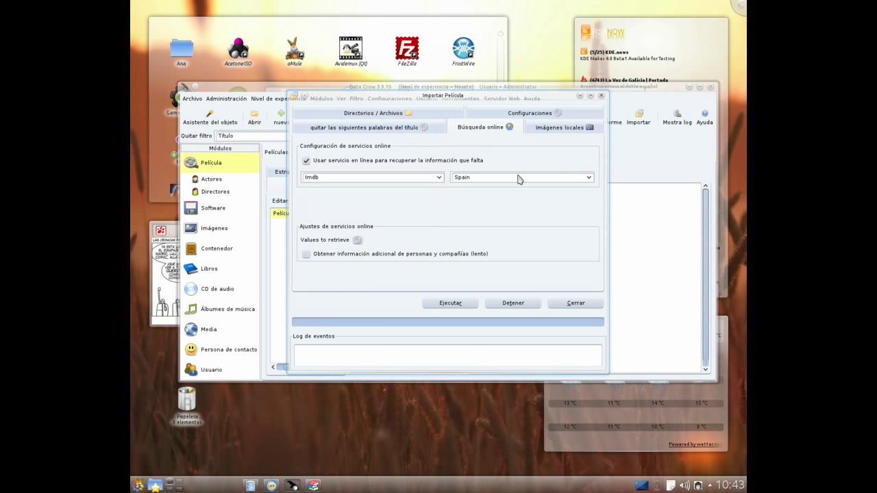
{"action": "left_click", "coordinate": [561, 131]}
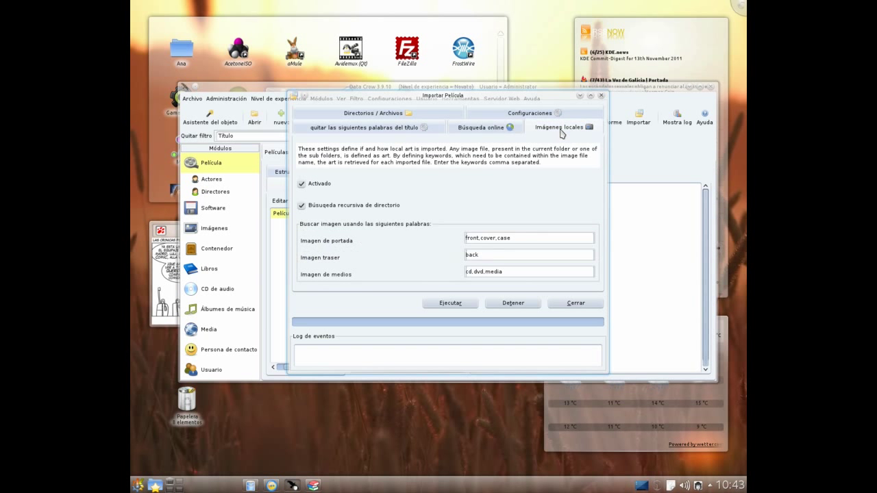
{"action": "left_click", "coordinate": [573, 303]}
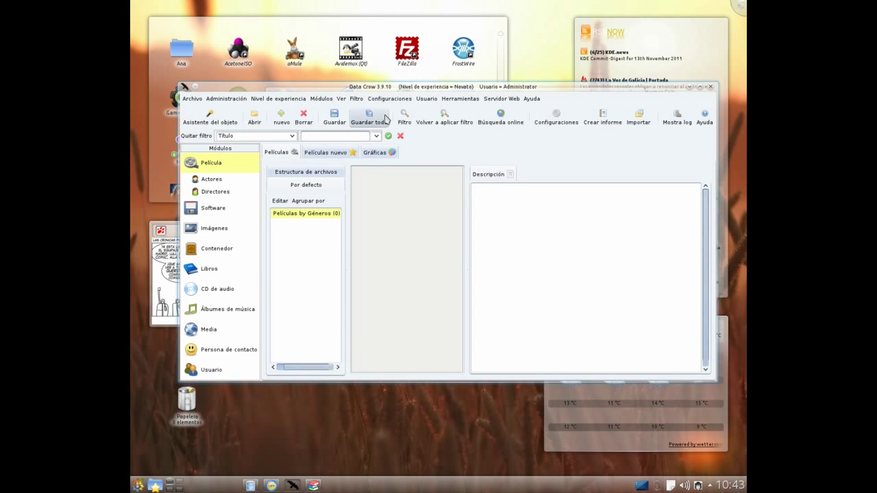
Look through every category of the program configuration, from active modules to file hash, and close it without saving
{"action": "left_click", "coordinate": [542, 120]}
{"action": "left_click", "coordinate": [293, 148]}
{"action": "left_click", "coordinate": [296, 157]}
{"action": "left_click", "coordinate": [296, 167]}
{"action": "left_click", "coordinate": [289, 177]}
{"action": "left_click", "coordinate": [288, 186]}
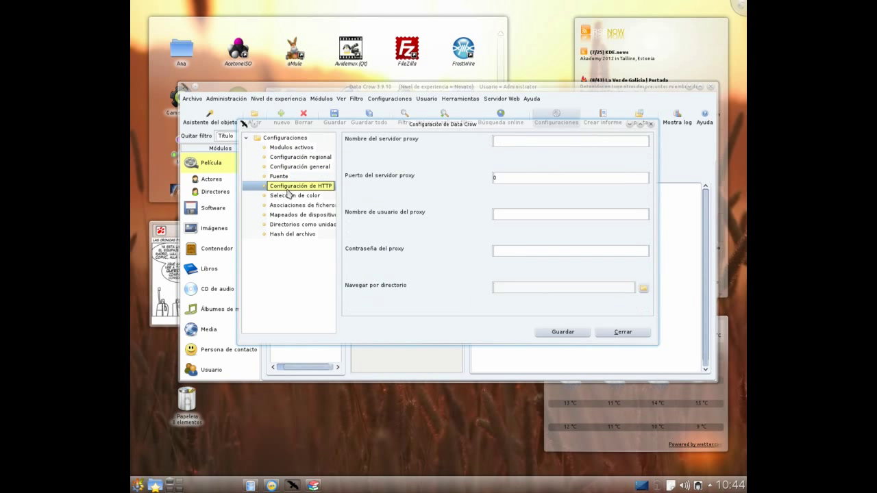
{"action": "left_click", "coordinate": [288, 196]}
{"action": "left_click", "coordinate": [287, 206]}
{"action": "left_click", "coordinate": [287, 216]}
{"action": "left_click", "coordinate": [287, 225]}
{"action": "left_click", "coordinate": [287, 234]}
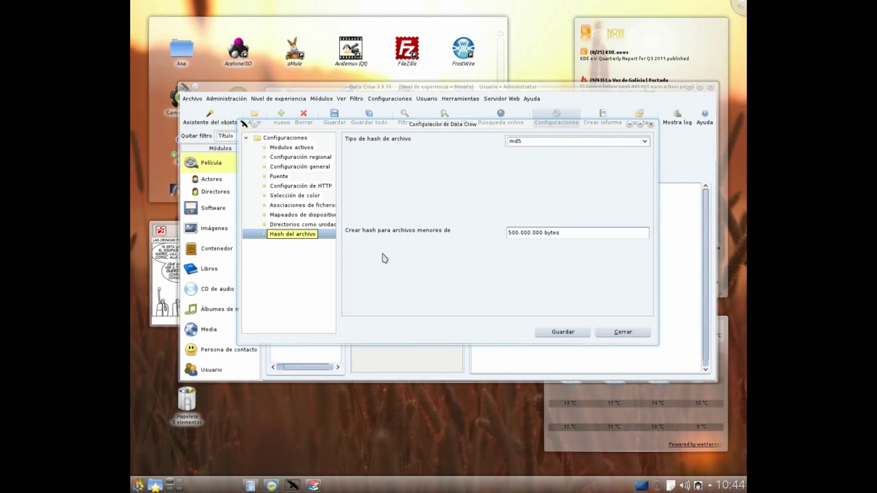
{"action": "left_click", "coordinate": [628, 333]}
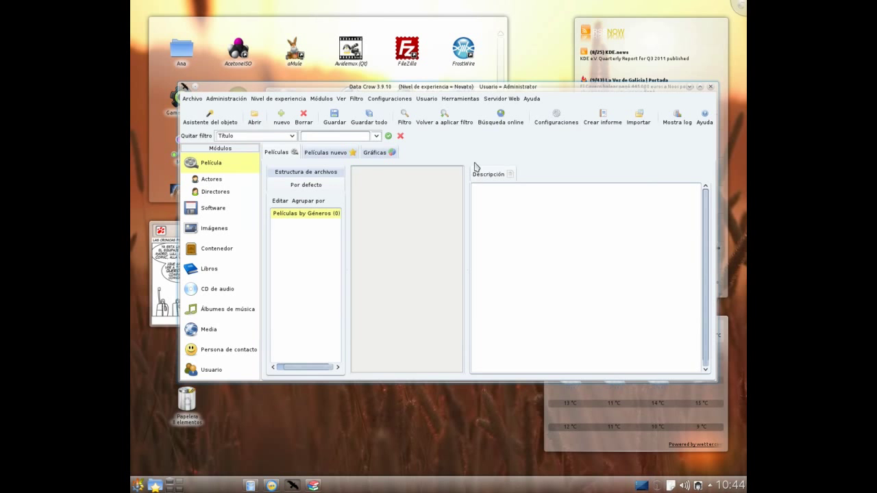
Search Imdb Spain online for matrix, add Matrix (1999) to the new movies and close the search
{"action": "left_click", "coordinate": [501, 115]}
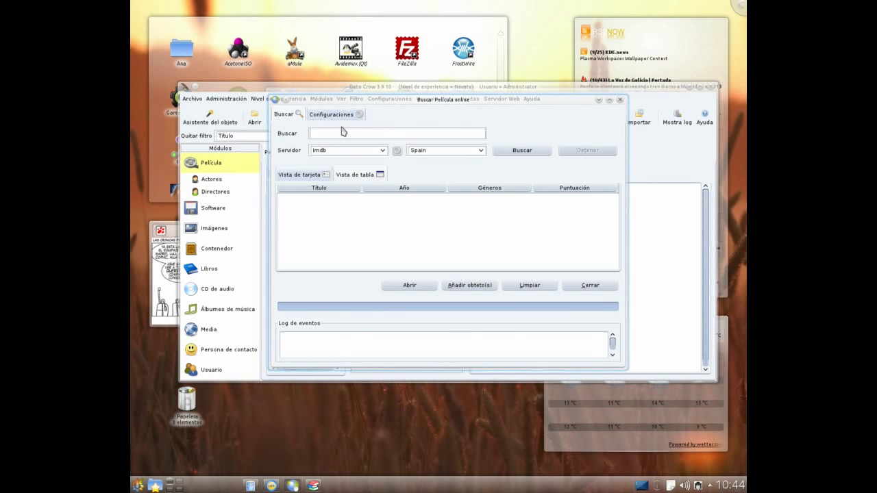
{"action": "left_click", "coordinate": [480, 151]}
{"action": "left_click", "coordinate": [344, 133]}
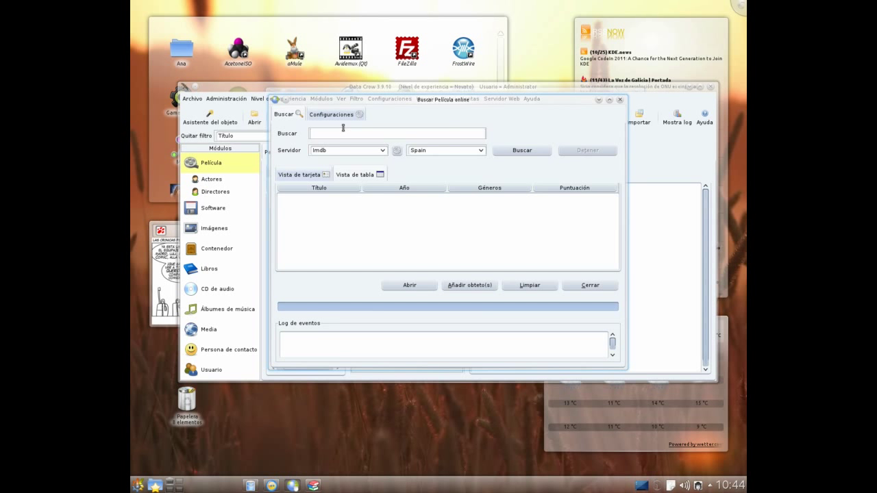
{"action": "key", "text": "Return"}
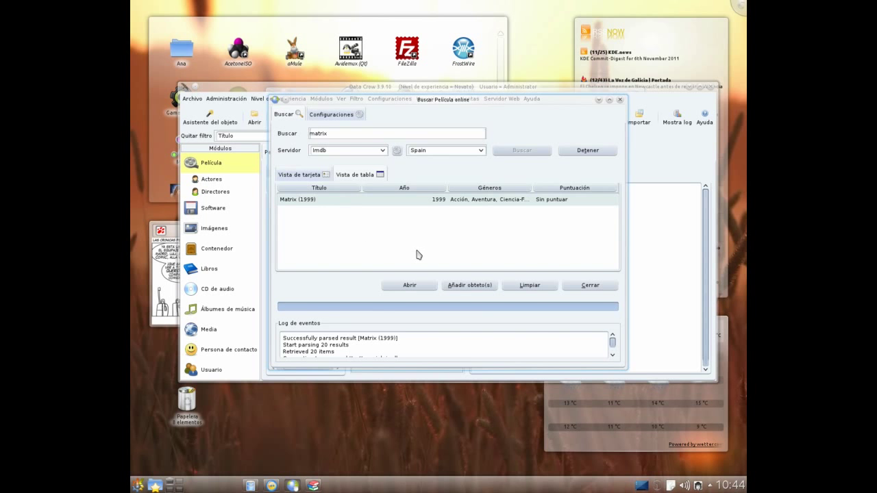
{"action": "left_click", "coordinate": [294, 199]}
{"action": "left_click", "coordinate": [473, 286]}
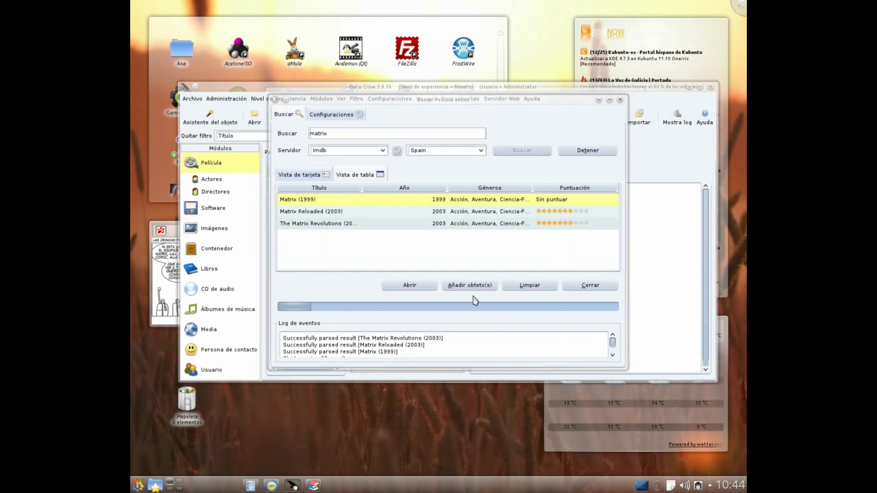
{"action": "left_click", "coordinate": [585, 286]}
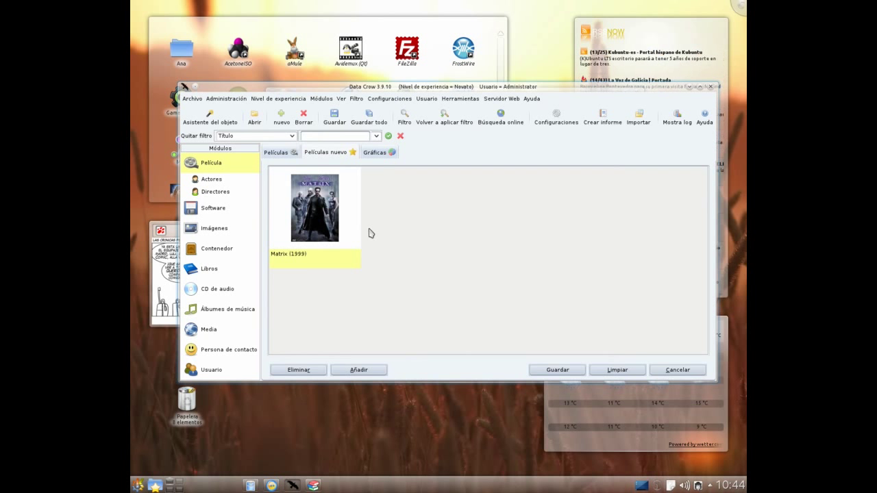
Search Imdb Spain online for Tesis and open the Tesis (1996) result
{"action": "left_click", "coordinate": [500, 115]}
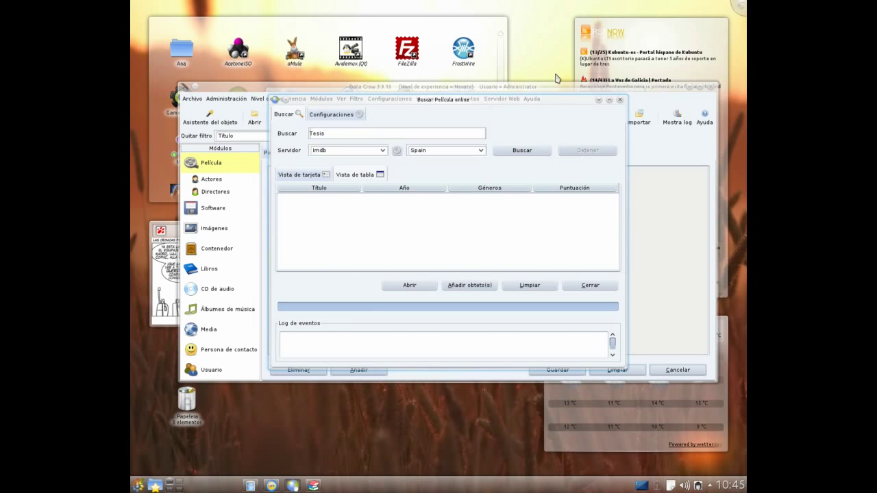
{"action": "left_click", "coordinate": [553, 149]}
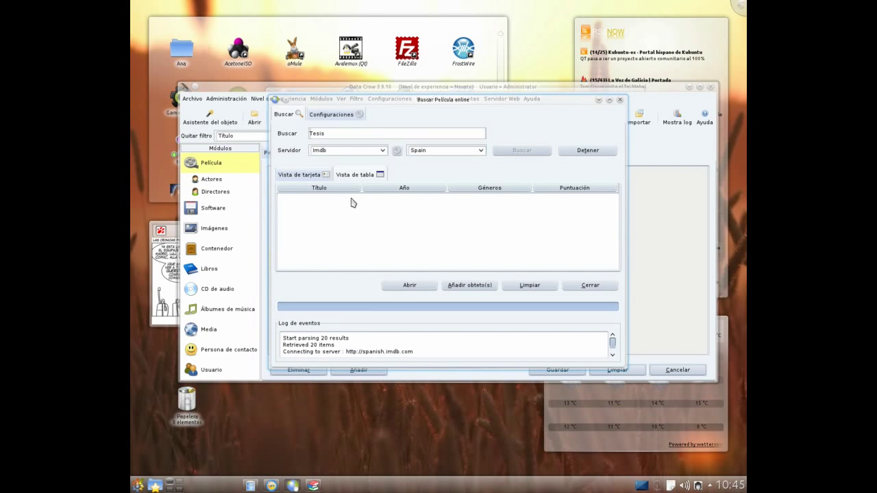
{"action": "left_click", "coordinate": [423, 291]}
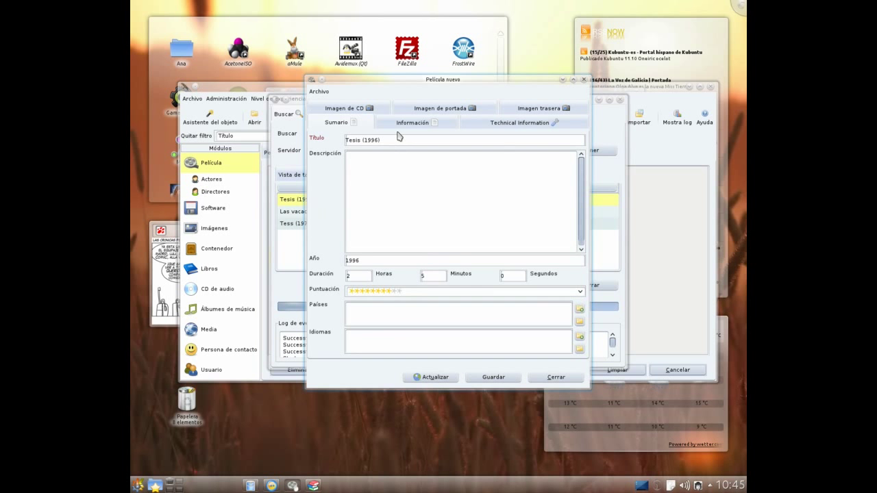
Examine the Tesis (1996) record's information, technical details, cover image and back image
{"action": "left_click", "coordinate": [413, 124]}
{"action": "left_click", "coordinate": [496, 127]}
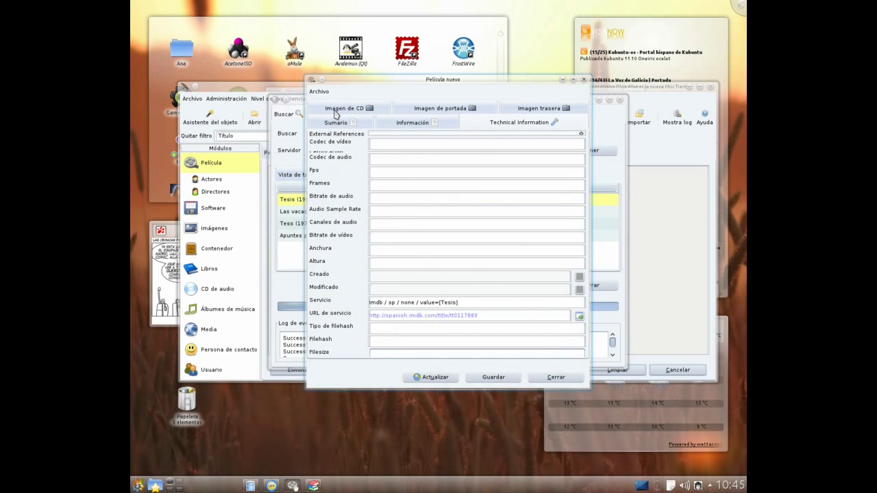
{"action": "left_click", "coordinate": [398, 112]}
{"action": "left_click", "coordinate": [535, 131]}
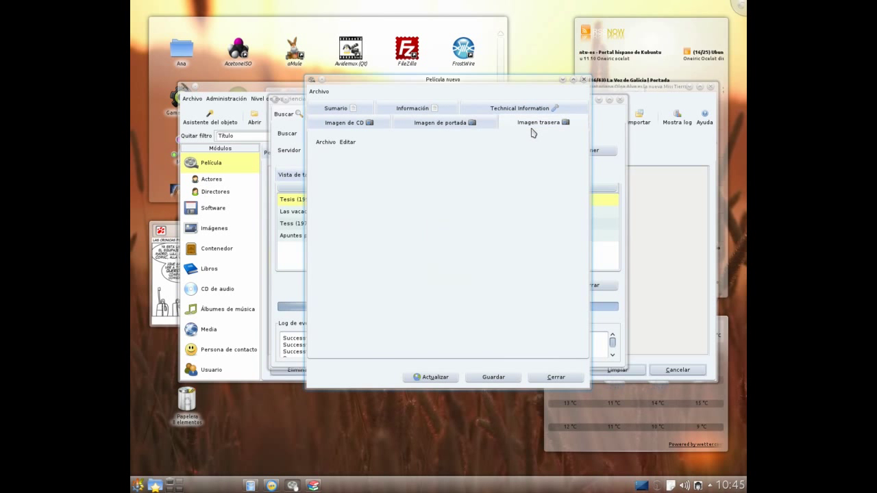
Add Tesis (1996) to the new movies, close the online search, and save the new Matrix and Tesis entries to the movie collection
{"action": "left_click", "coordinate": [557, 378]}
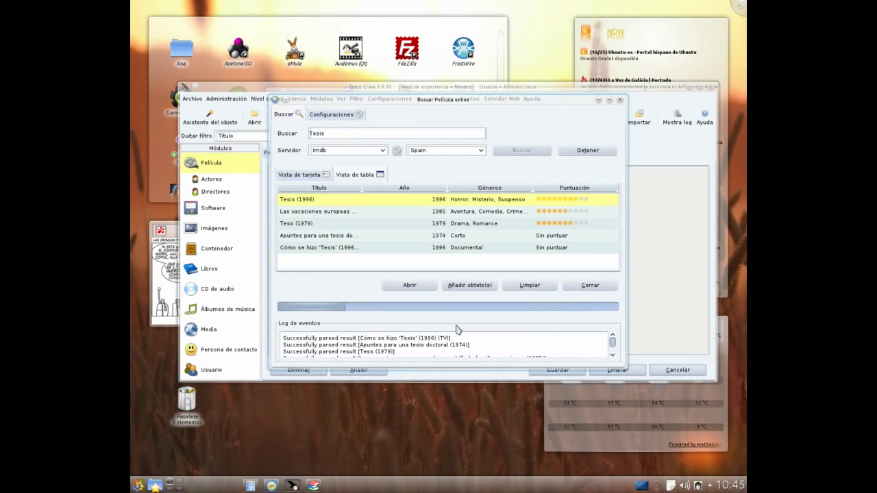
{"action": "left_click", "coordinate": [620, 100]}
{"action": "left_click", "coordinate": [319, 232]}
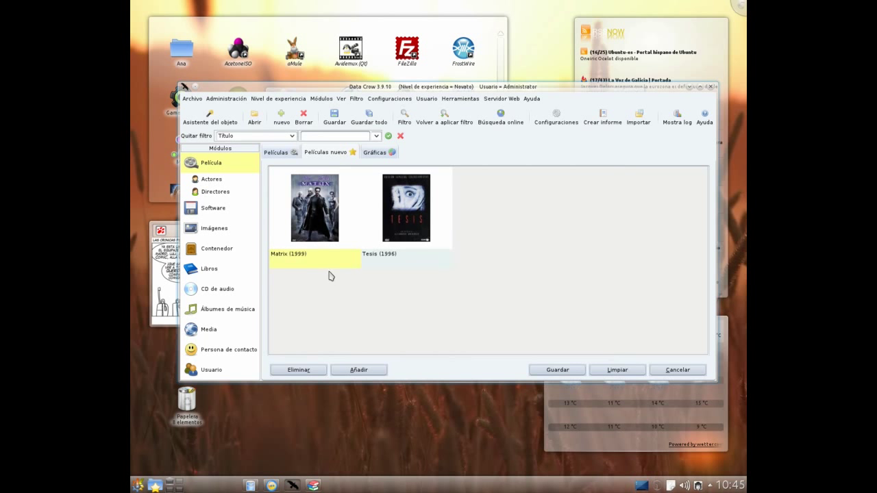
{"action": "left_click", "coordinate": [556, 372]}
{"action": "left_click", "coordinate": [278, 152]}
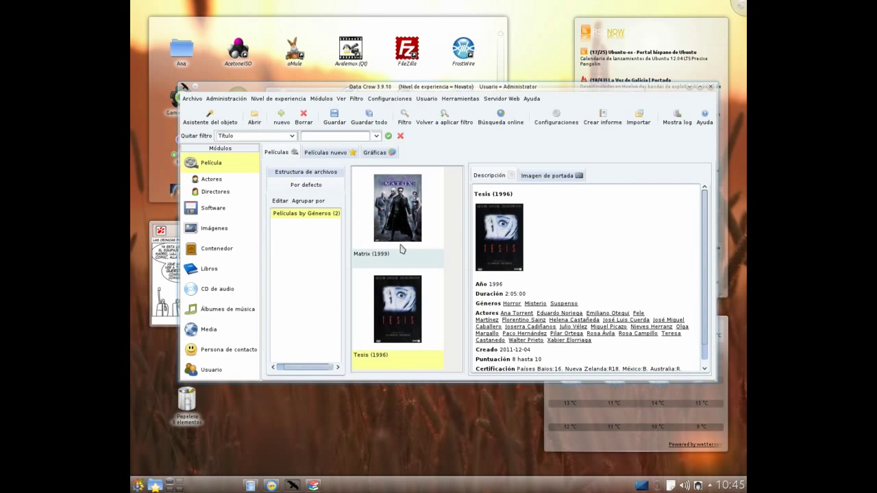
Open the movie collection's charts and look through the fields available for a pie chart
{"action": "left_click", "coordinate": [376, 153]}
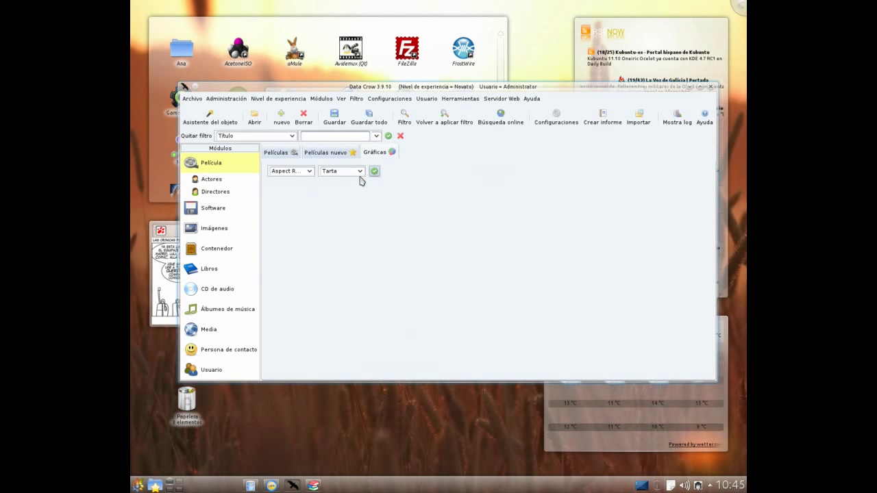
{"action": "left_click", "coordinate": [308, 172]}
{"action": "scroll", "coordinate": [314, 179], "scroll_direction": "down", "scroll_amount": 2}
{"action": "scroll", "coordinate": [315, 178], "scroll_direction": "up", "scroll_amount": 2}
{"action": "left_click", "coordinate": [372, 229]}
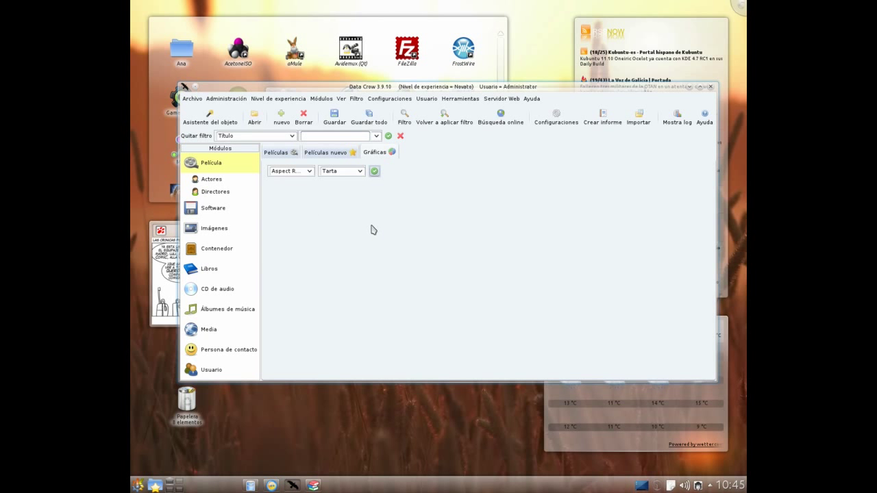
Look through the other modules in turn: software, images, containers, books, audio CDs, music albums, media, contact persons and users
{"action": "left_click", "coordinate": [210, 213]}
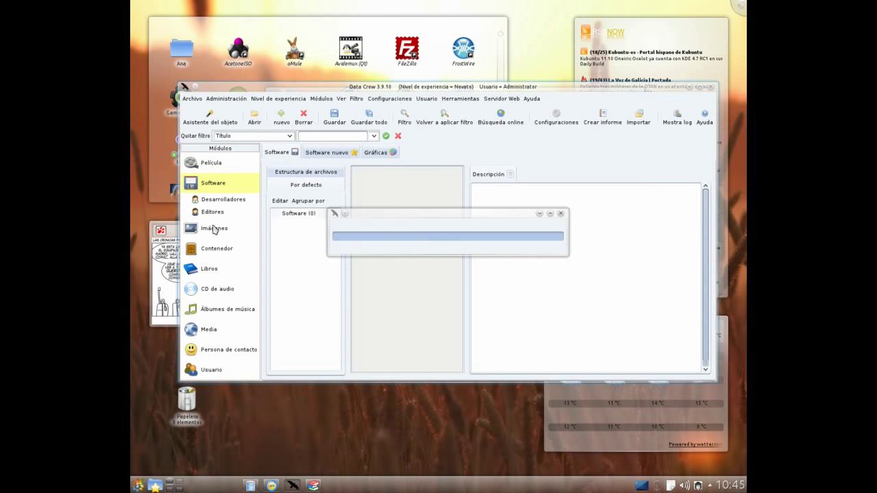
{"action": "left_click", "coordinate": [218, 240]}
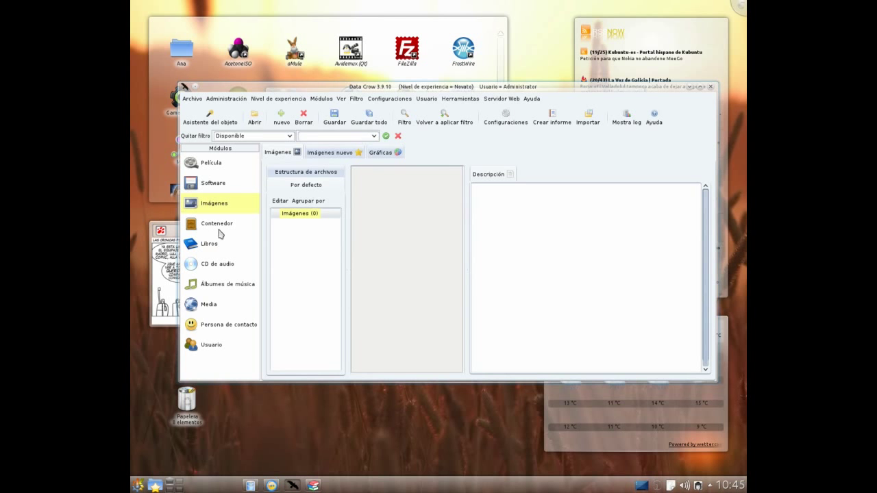
{"action": "left_click", "coordinate": [218, 228]}
{"action": "left_click", "coordinate": [212, 246]}
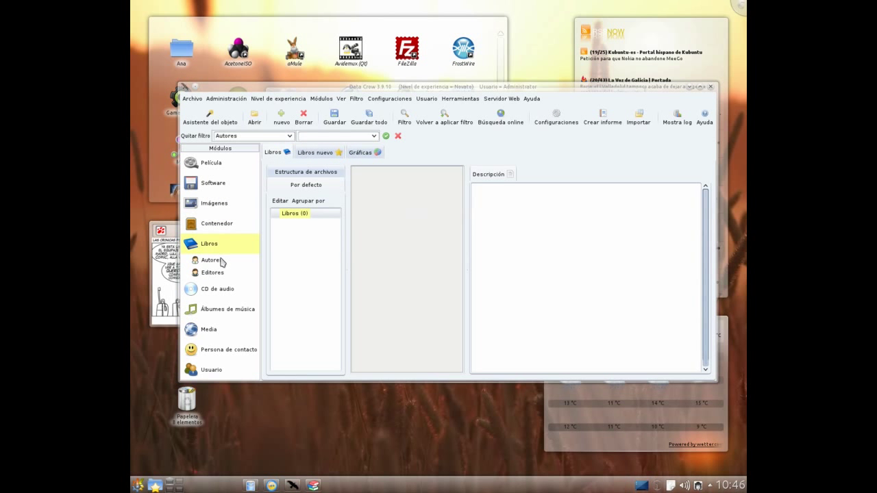
{"action": "left_click", "coordinate": [215, 290]}
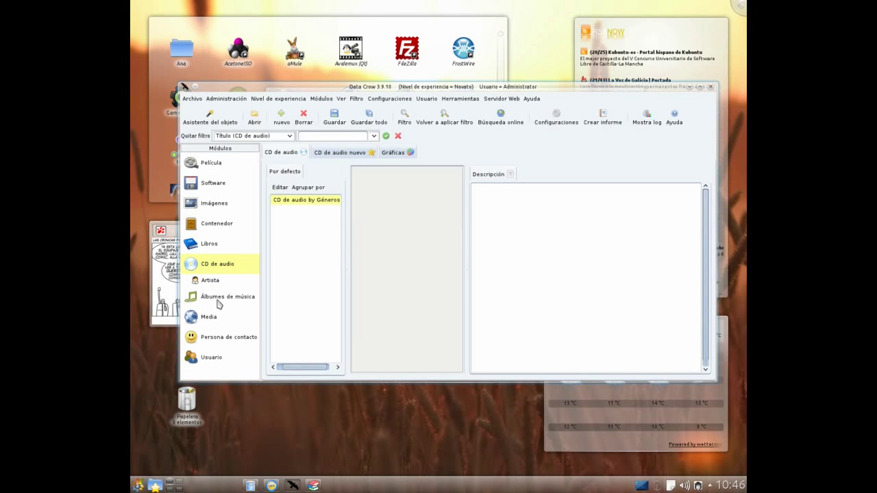
{"action": "left_click", "coordinate": [219, 298]}
{"action": "left_click", "coordinate": [210, 320]}
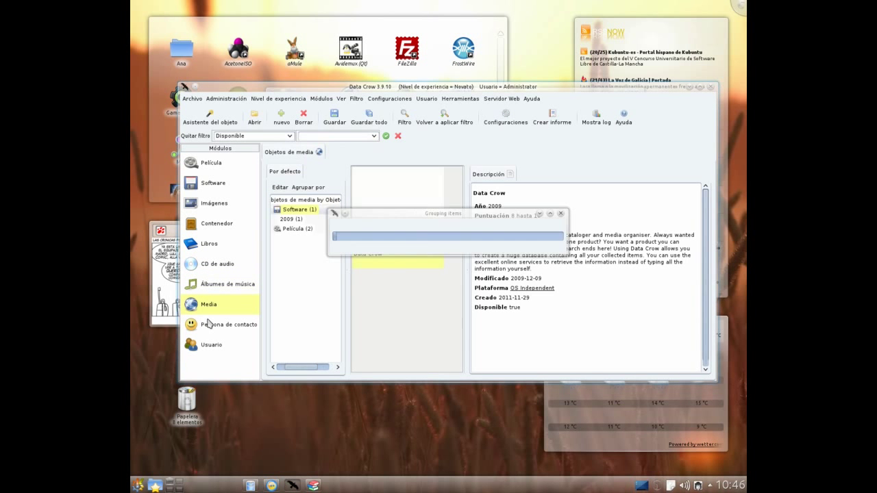
{"action": "left_click", "coordinate": [212, 327]}
{"action": "left_click", "coordinate": [211, 345]}
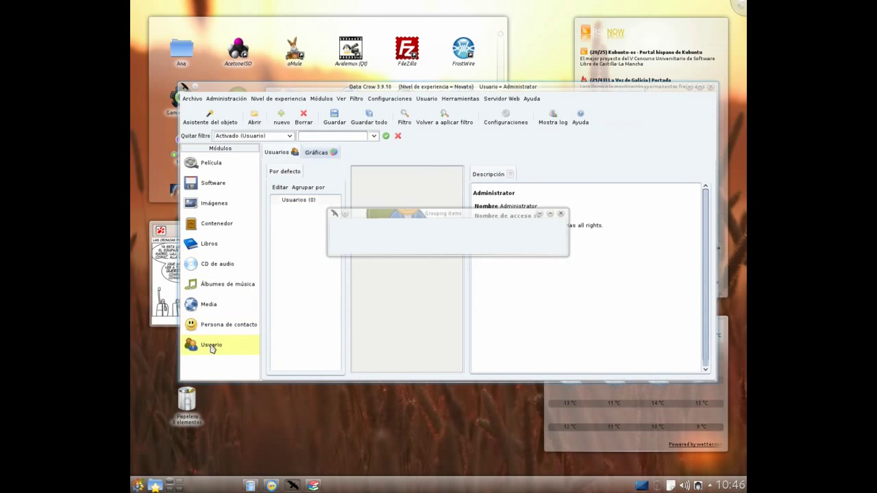
Return to the movie module and view the Matrix (1999) cover image and description
{"action": "left_click", "coordinate": [216, 167]}
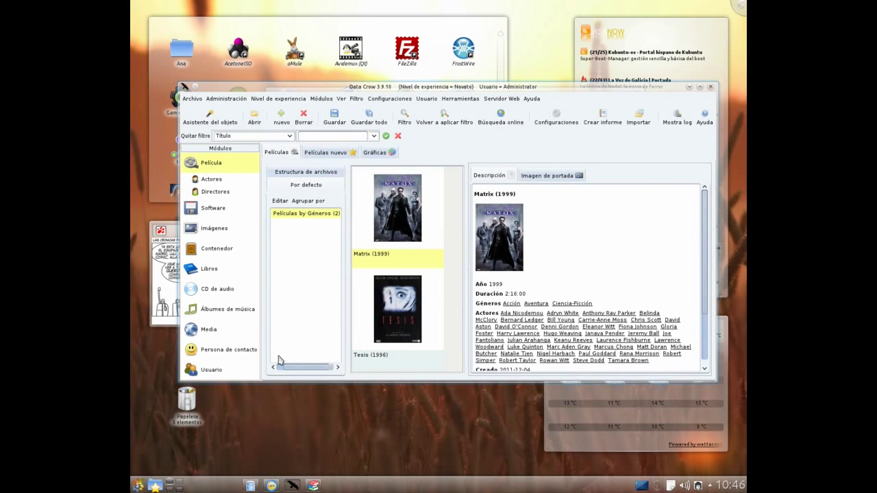
{"action": "left_click", "coordinate": [534, 178]}
{"action": "left_click", "coordinate": [492, 177]}
Switch to GCstar and then to Tellico to compare their movie collections
{"action": "left_click", "coordinate": [273, 486]}
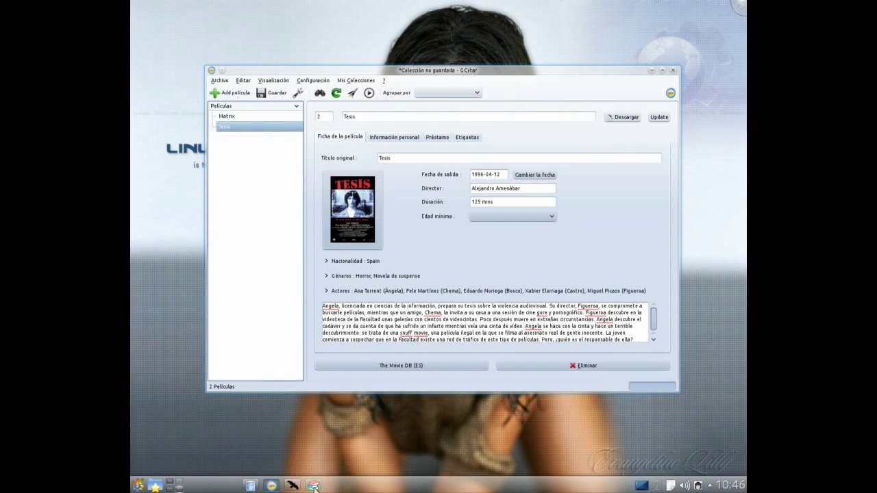
{"action": "left_click", "coordinate": [313, 487]}
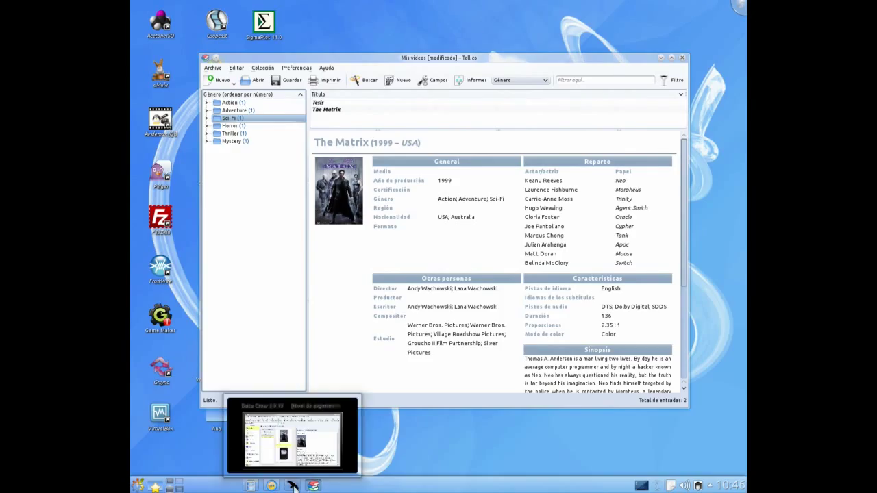